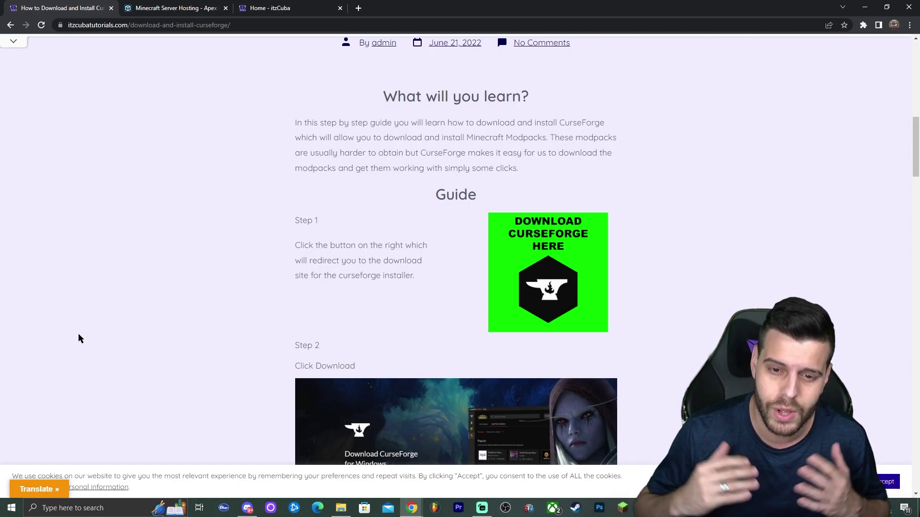
- Scroll through the itzCuba guide 'How to Download and Install CurseForge' to Step 1's download button
{"action": "scroll", "coordinate": [140, 307], "scroll_direction": "up", "scroll_amount": 3}
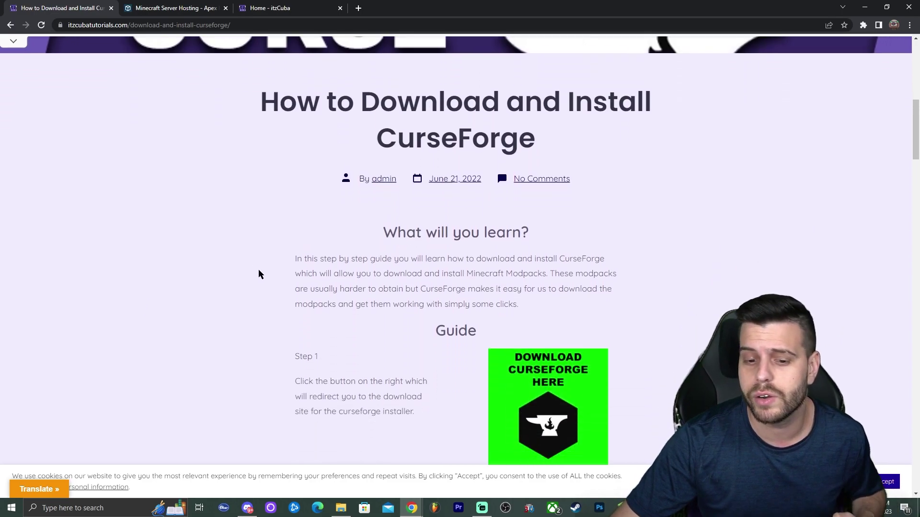
{"action": "scroll", "coordinate": [258, 274], "scroll_direction": "down", "scroll_amount": 12}
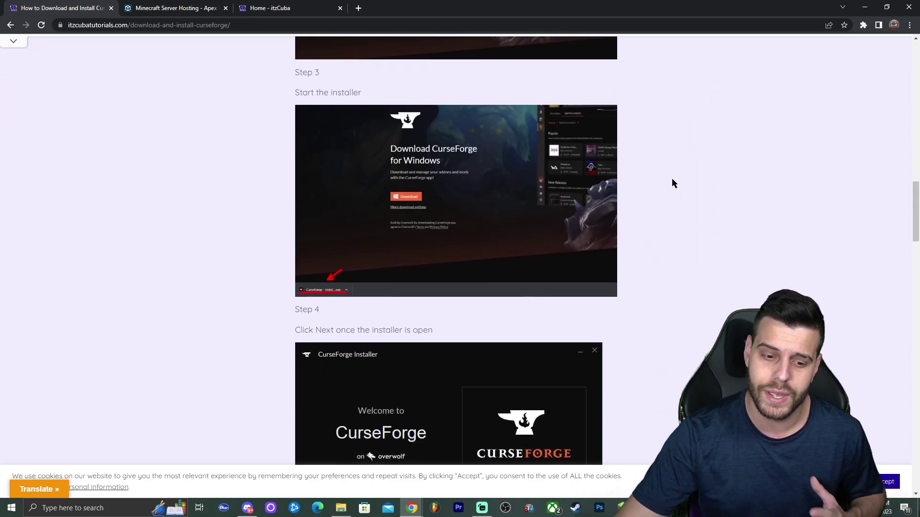
{"action": "scroll", "coordinate": [665, 179], "scroll_direction": "down", "scroll_amount": 3}
{"action": "scroll", "coordinate": [701, 171], "scroll_direction": "up", "scroll_amount": 5}
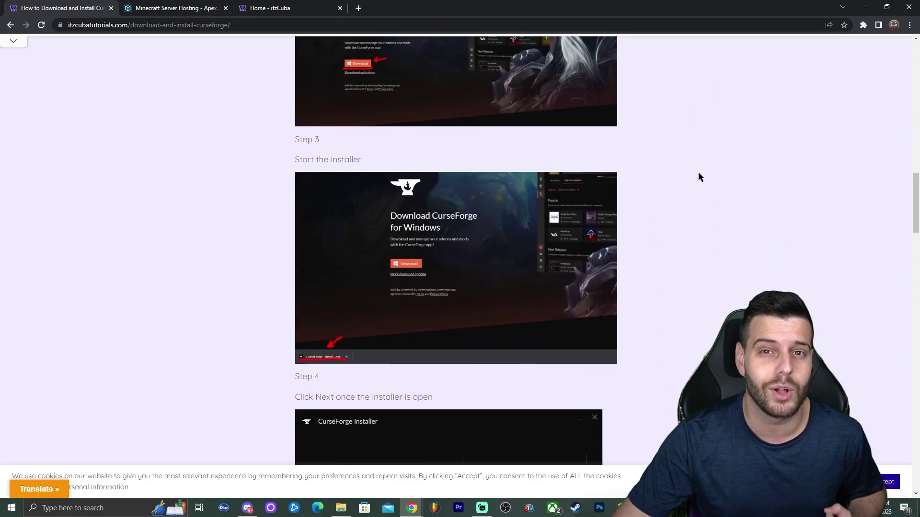
{"action": "scroll", "coordinate": [677, 172], "scroll_direction": "up", "scroll_amount": 5}
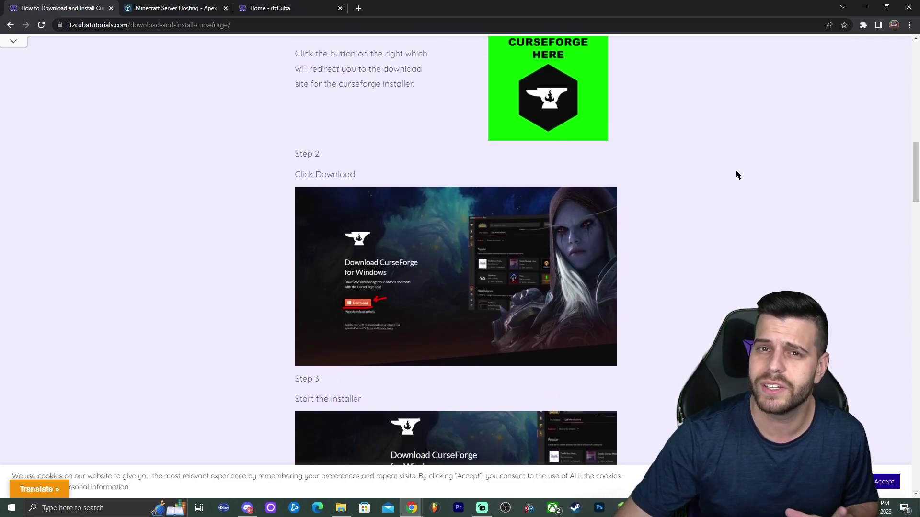
{"action": "scroll", "coordinate": [735, 171], "scroll_direction": "up", "scroll_amount": 5}
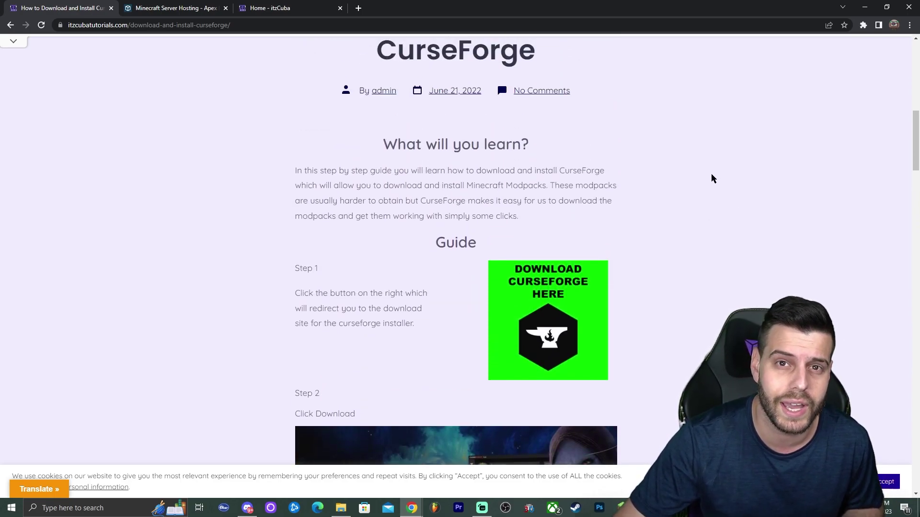
{"action": "scroll", "coordinate": [707, 174], "scroll_direction": "down", "scroll_amount": 1}
{"action": "scroll", "coordinate": [698, 174], "scroll_direction": "down", "scroll_amount": 2}
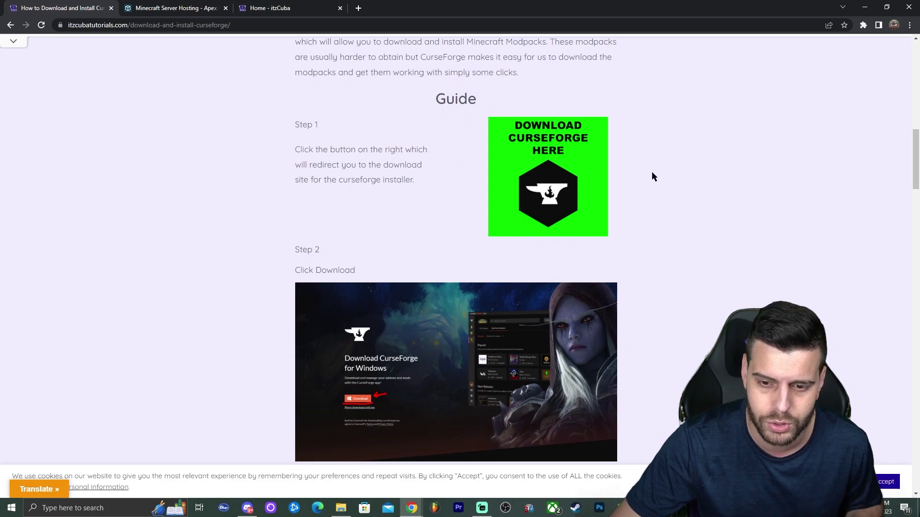
{"action": "scroll", "coordinate": [666, 170], "scroll_direction": "down", "scroll_amount": 1}
{"action": "scroll", "coordinate": [673, 166], "scroll_direction": "up", "scroll_amount": 1}
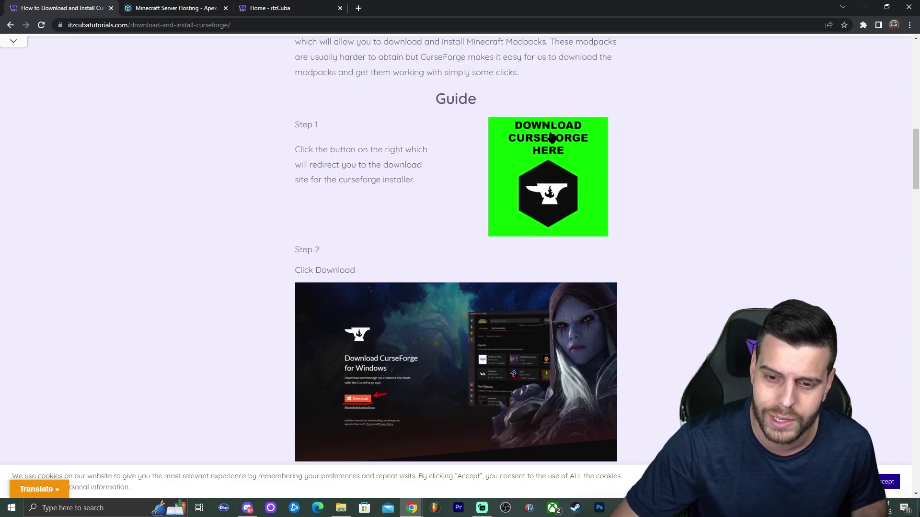
- Save the CurseForge Windows installer, refresh the desktop and minimize Chrome so the .exe shows
{"action": "left_click", "coordinate": [563, 150]}
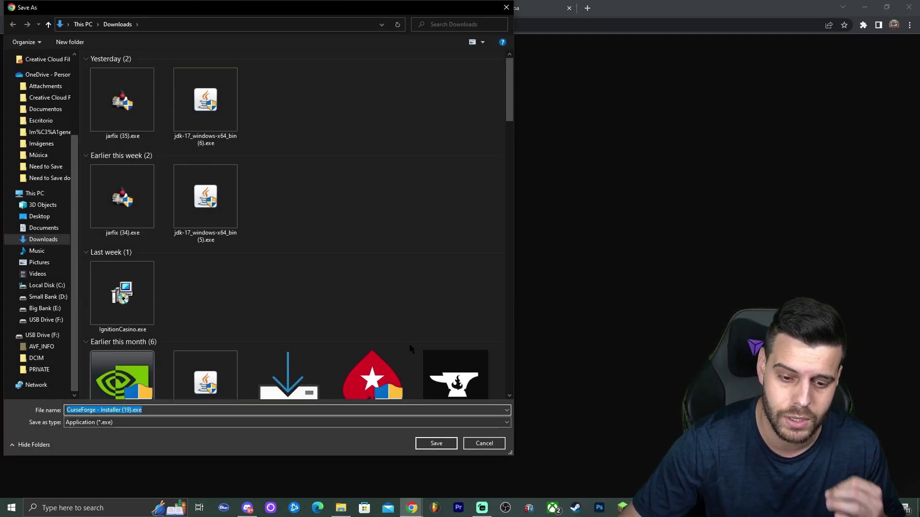
{"action": "left_click", "coordinate": [437, 443]}
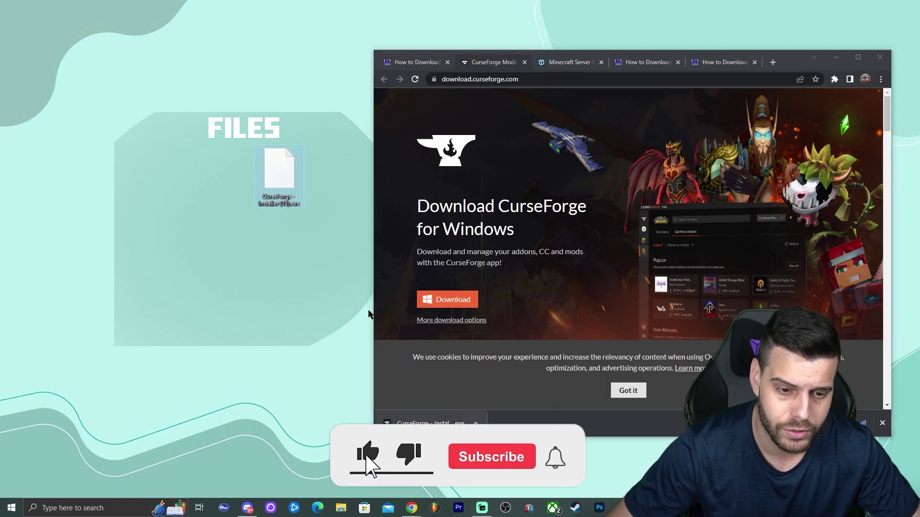
{"action": "right_click", "coordinate": [329, 257]}
{"action": "left_click", "coordinate": [365, 285]}
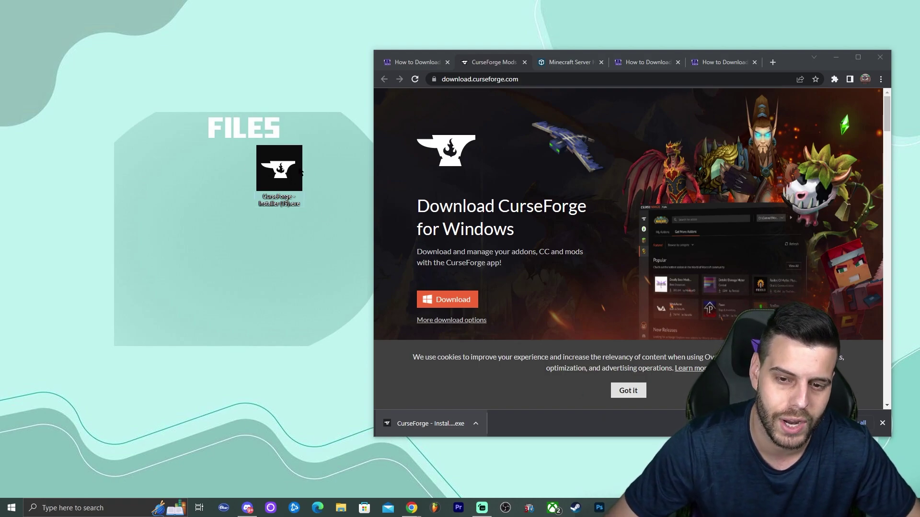
{"action": "key", "text": "super+d"}
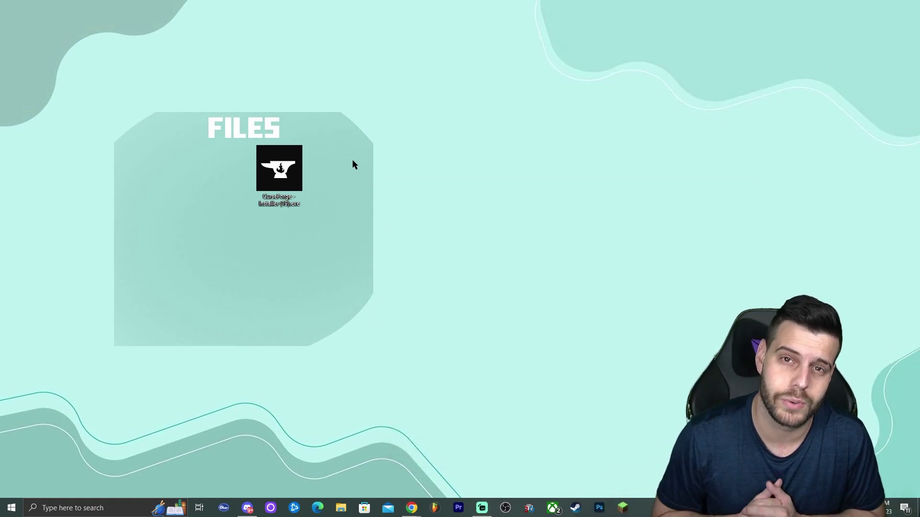
- Run the installer, accept Overwolf's terms, skip Outplayed, and launch CurseForge once installed
{"action": "double_click", "coordinate": [280, 169]}
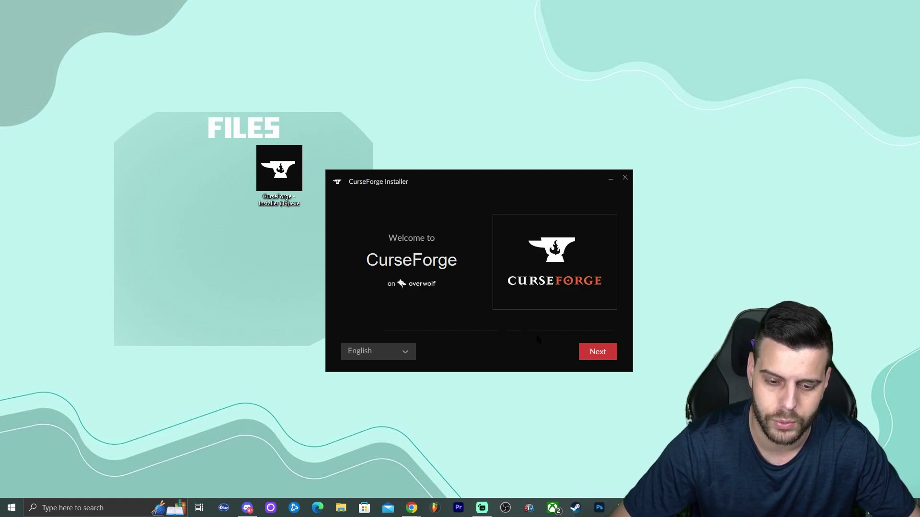
{"action": "left_click", "coordinate": [610, 354]}
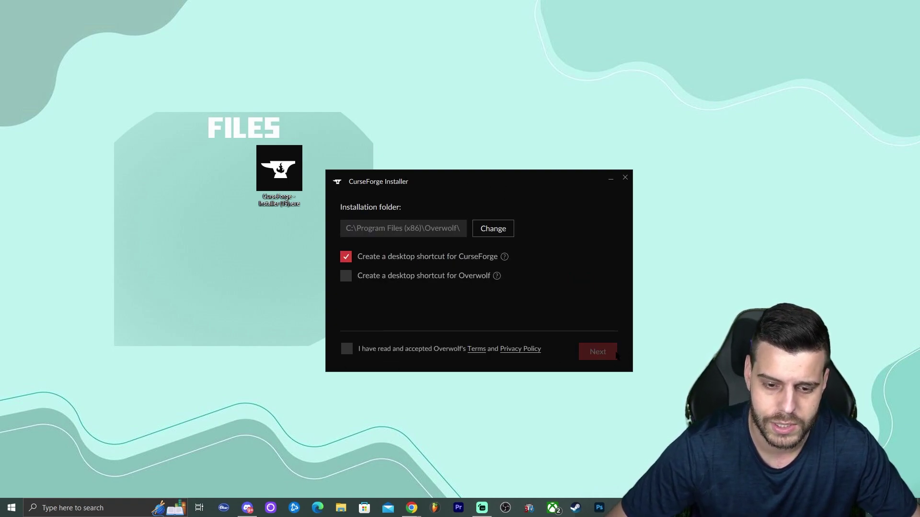
{"action": "left_click", "coordinate": [346, 349]}
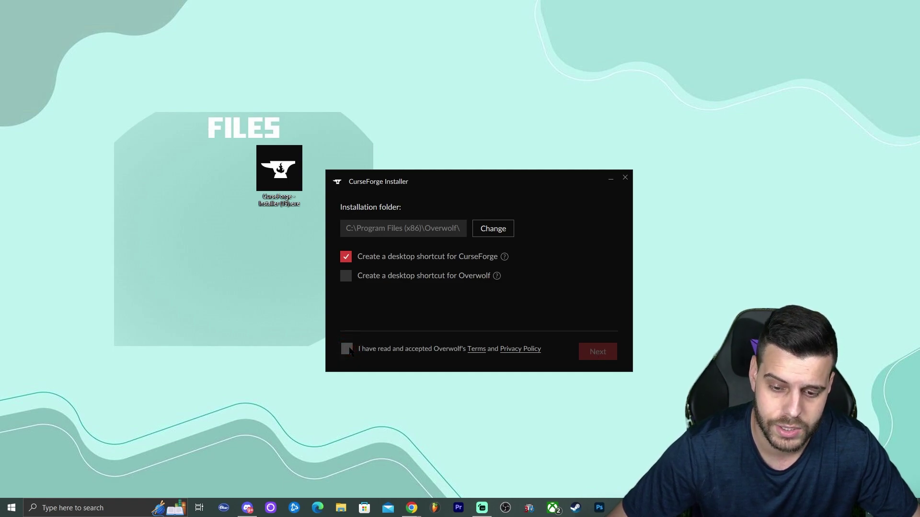
{"action": "left_click", "coordinate": [601, 352]}
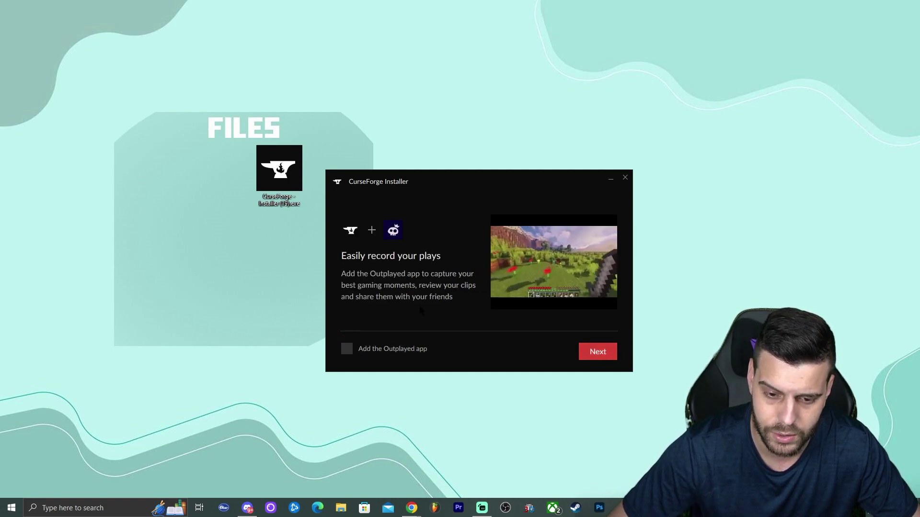
{"action": "left_click", "coordinate": [594, 355]}
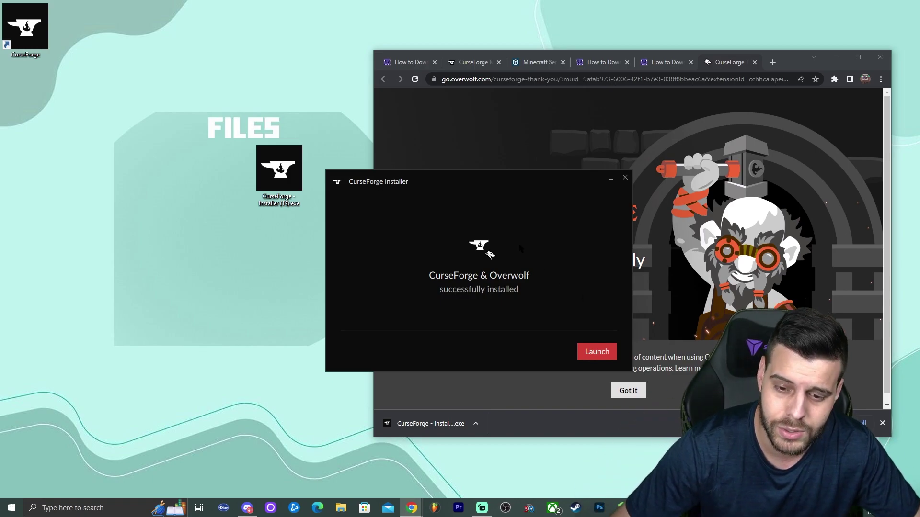
{"action": "left_click", "coordinate": [777, 69]}
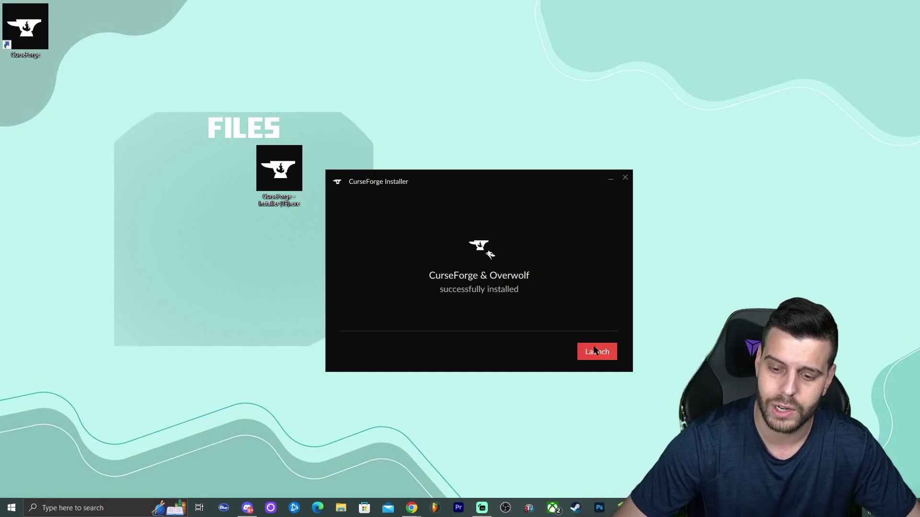
{"action": "left_click", "coordinate": [594, 350]}
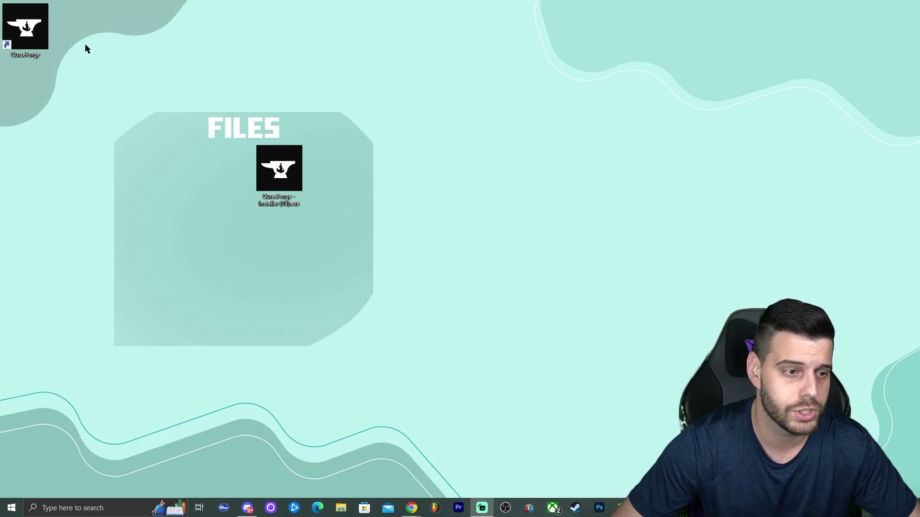
- Delete the installer .exe from the desktop, start CurseForge maximized and skip its welcome intro
{"action": "left_click_drag", "start_coordinate": [378, 261], "coordinate": [268, 140]}
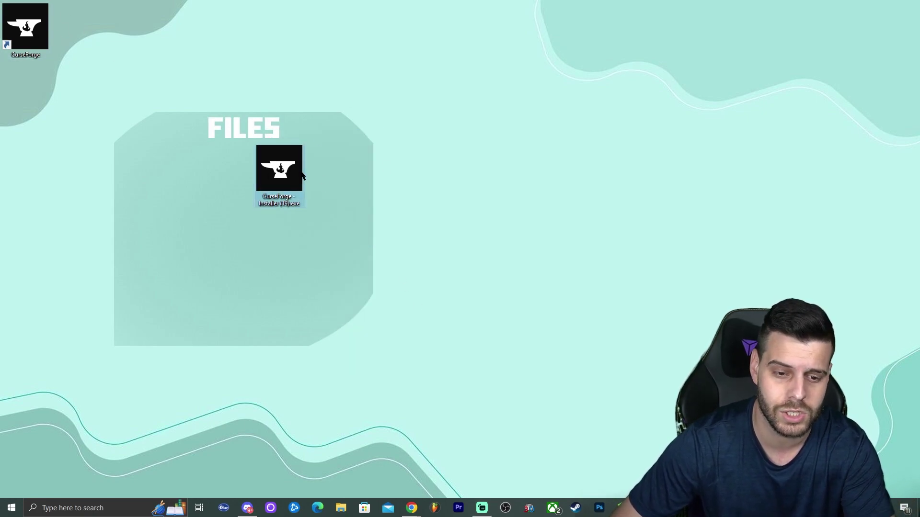
{"action": "key", "text": "Delete"}
{"action": "double_click", "coordinate": [42, 36]}
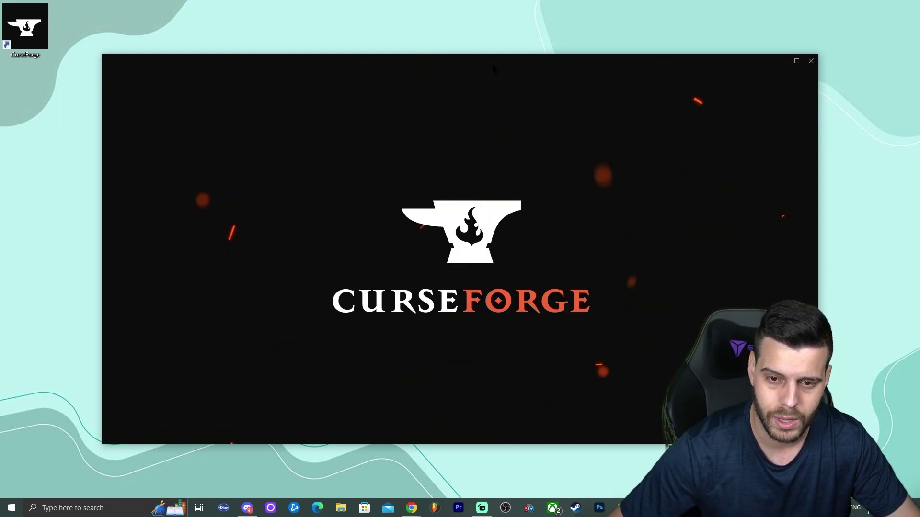
{"action": "left_click", "coordinate": [796, 61]}
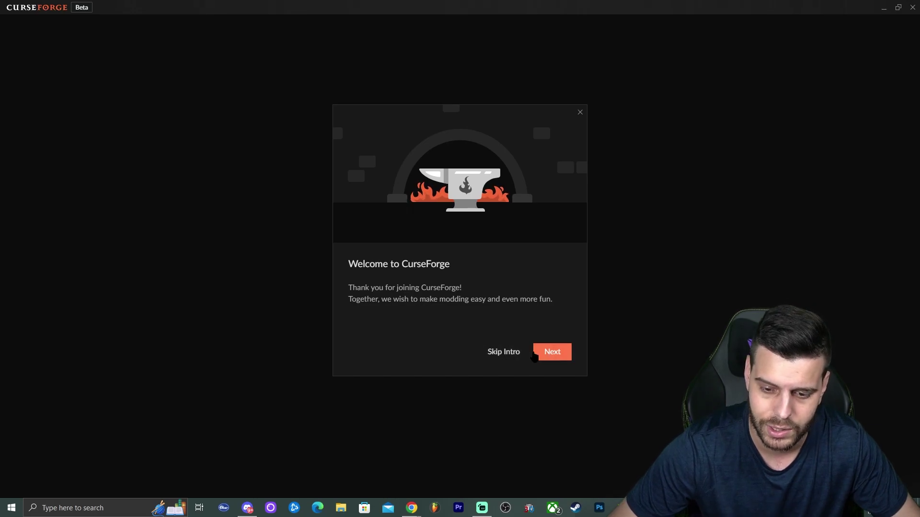
{"action": "left_click", "coordinate": [511, 356]}
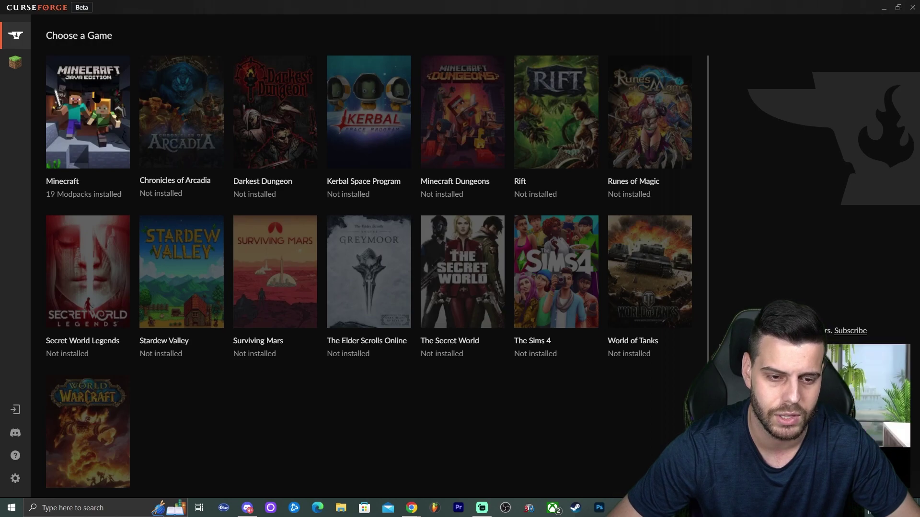
- Go to Minecraft's Browse Modpacks tab and enter 'better minecraft' in the modpack search
{"action": "left_click", "coordinate": [95, 101]}
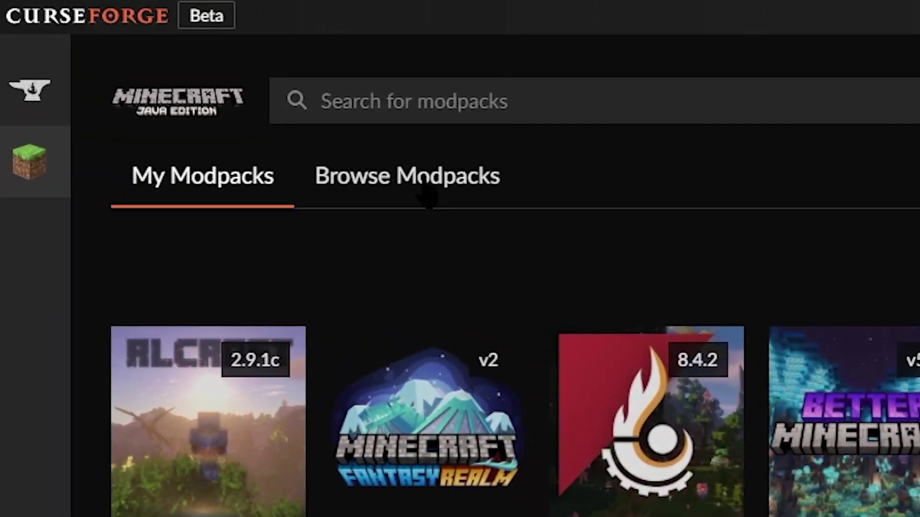
{"action": "left_click", "coordinate": [172, 68]}
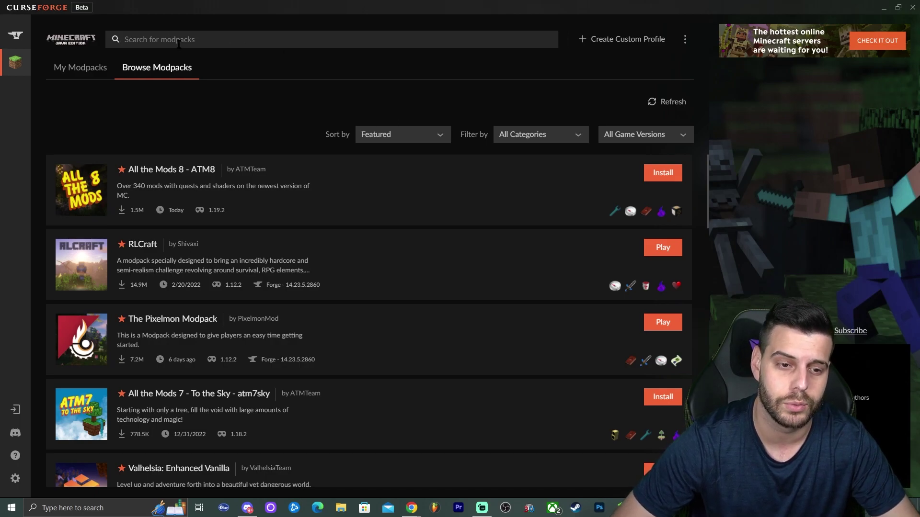
{"action": "type", "text": "better minecraft"}
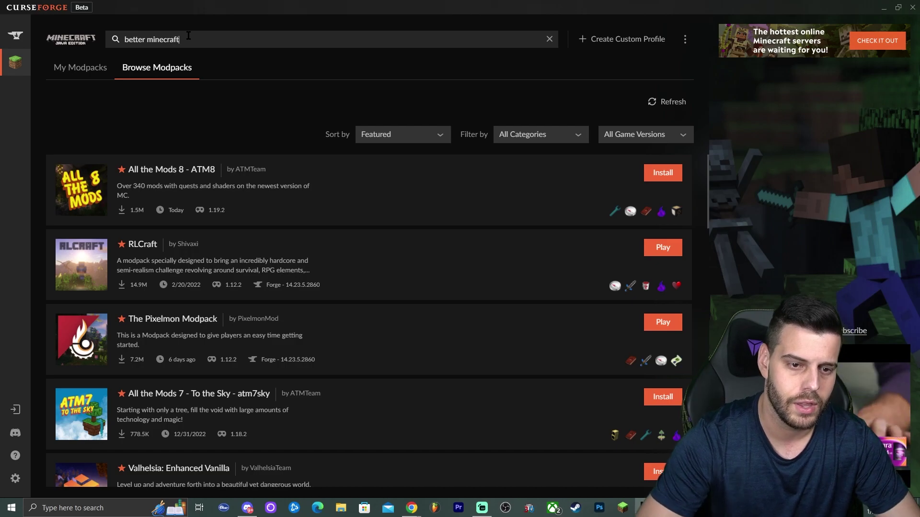
- Search 'better minecraft', install Better MC [FORGE] - BMC3, then return to the featured modpacks
{"action": "key", "text": "Return"}
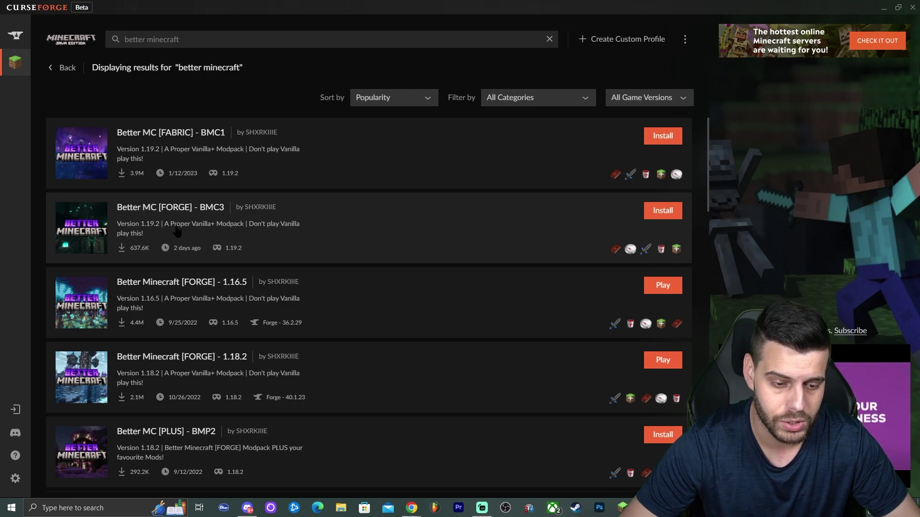
{"action": "scroll", "coordinate": [299, 277], "scroll_direction": "down", "scroll_amount": 4}
{"action": "scroll", "coordinate": [352, 236], "scroll_direction": "down", "scroll_amount": 5}
{"action": "scroll", "coordinate": [375, 224], "scroll_direction": "up", "scroll_amount": 9}
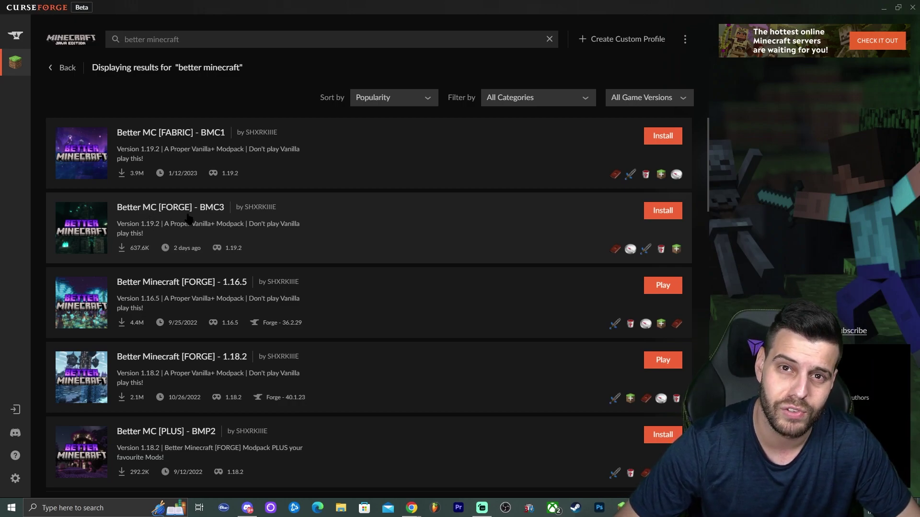
{"action": "left_click", "coordinate": [661, 211]}
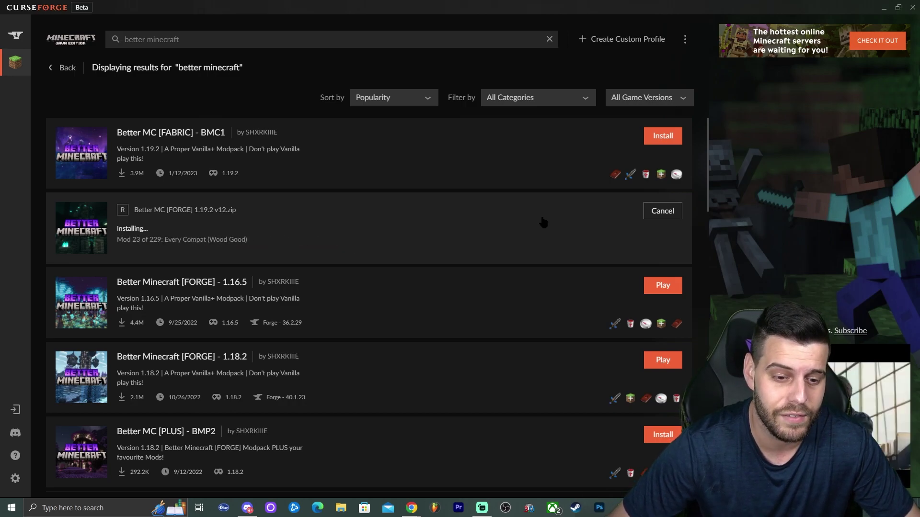
{"action": "left_click", "coordinate": [662, 212]}
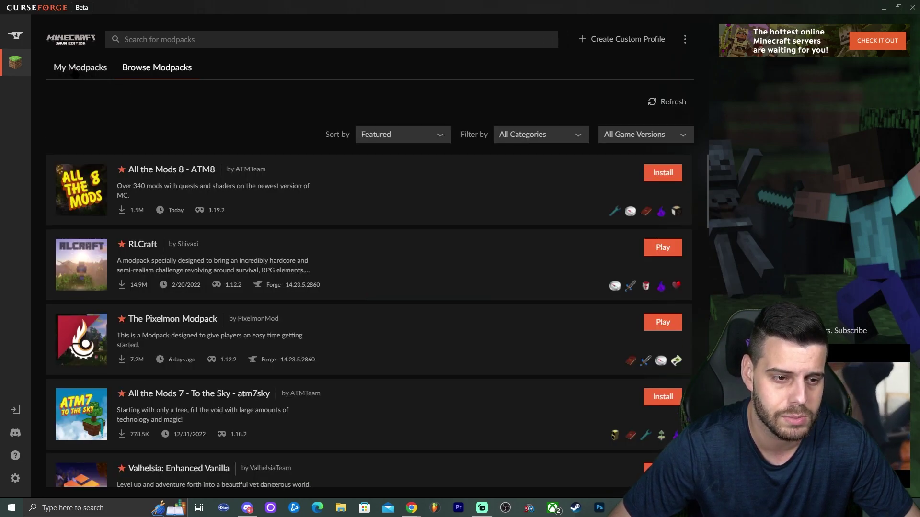
- In My Modpacks, press Play on the installed Better MC [FORGE] v12 tile
{"action": "left_click", "coordinate": [77, 69]}
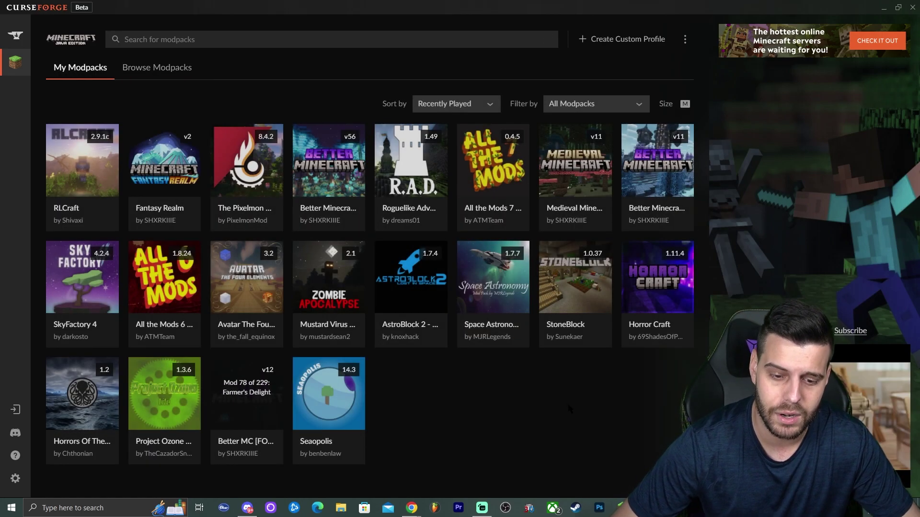
{"action": "mouse_move", "coordinate": [249, 398]}
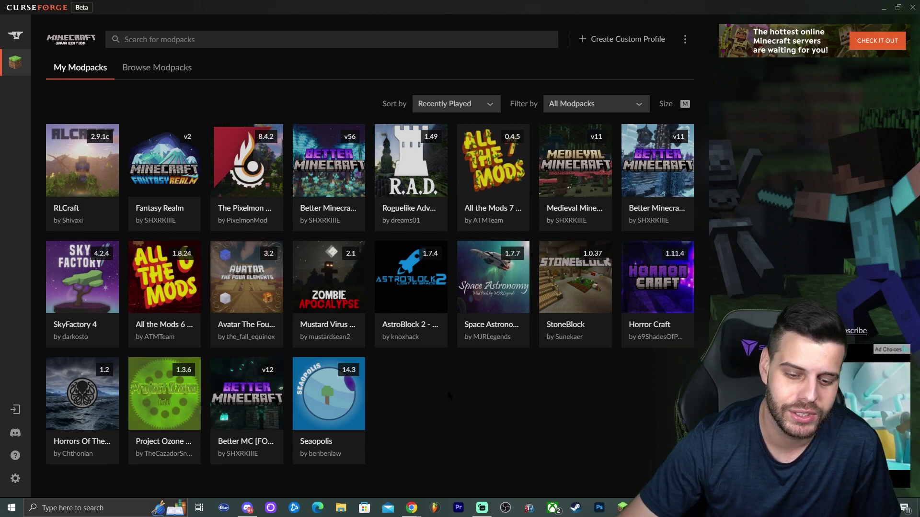
{"action": "mouse_move", "coordinate": [255, 398]}
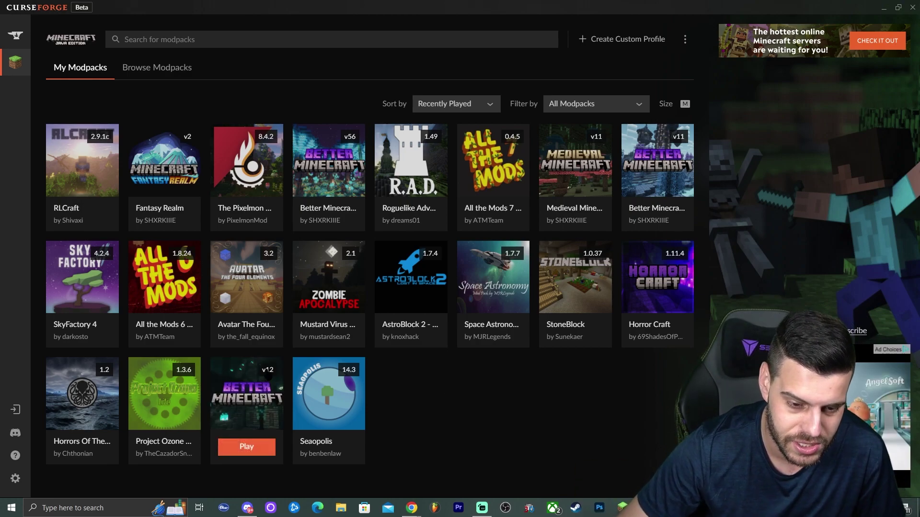
{"action": "left_click", "coordinate": [254, 453]}
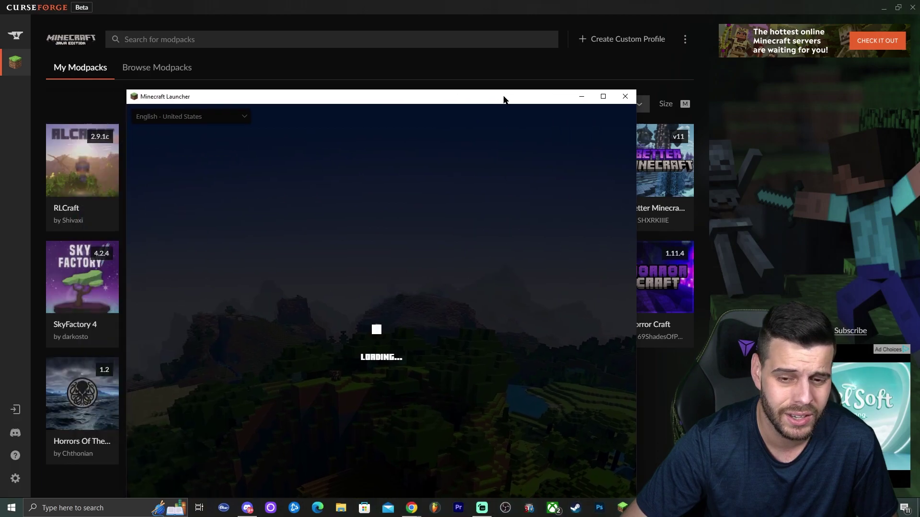
- Maximize the Minecraft Launcher and verify Better MC [FORGE] - BMC3 is the selected installation
{"action": "double_click", "coordinate": [503, 97]}
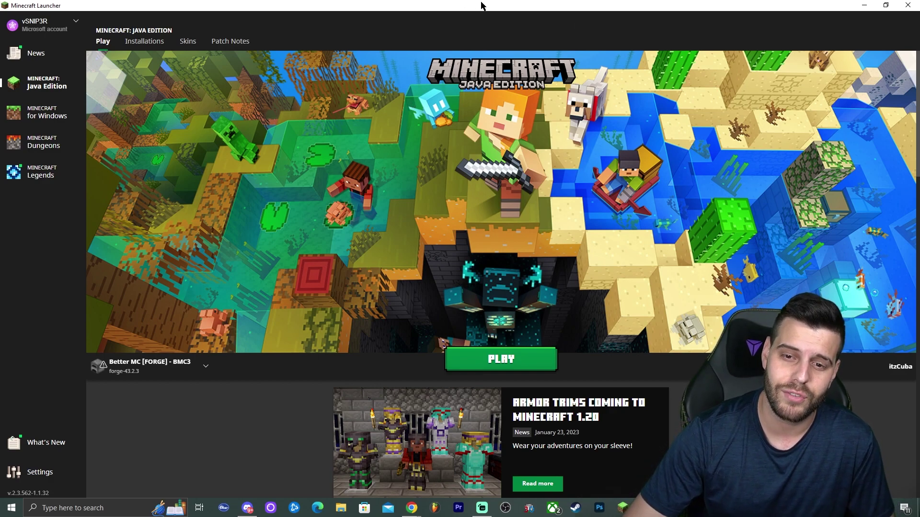
{"action": "left_click_drag", "start_coordinate": [512, 13], "coordinate": [511, 38]}
{"action": "left_click", "coordinate": [482, 406]}
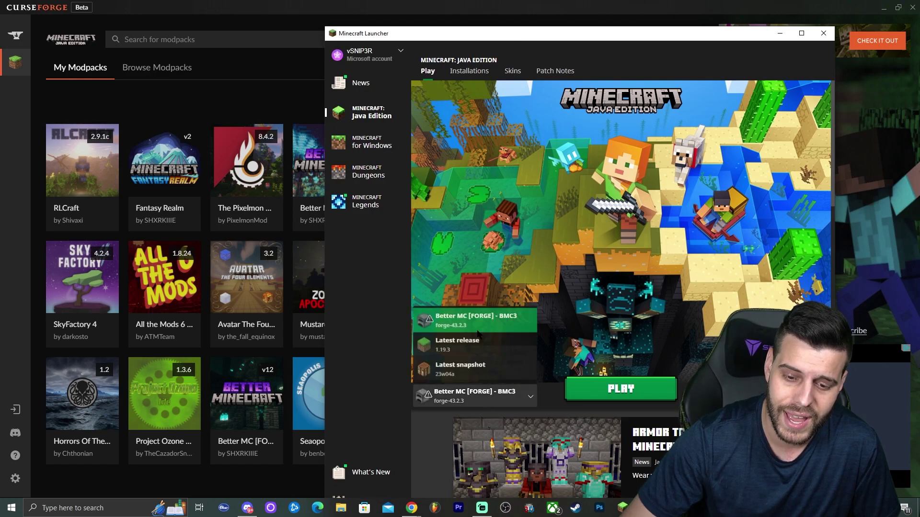
{"action": "left_click", "coordinate": [605, 228]}
{"action": "left_click", "coordinate": [801, 33]}
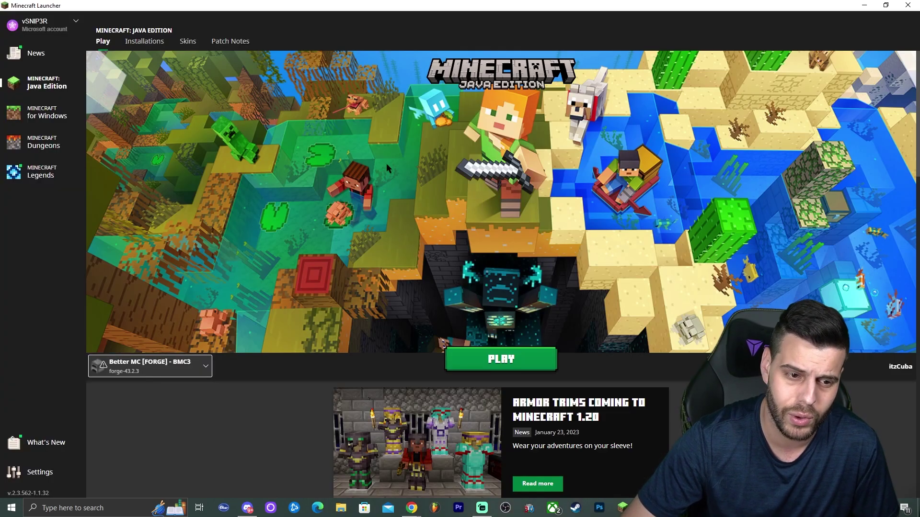
- Play Better MC [FORGE] - BMC3, accepting the modified-installation risk warning
{"action": "left_click", "coordinate": [496, 359]}
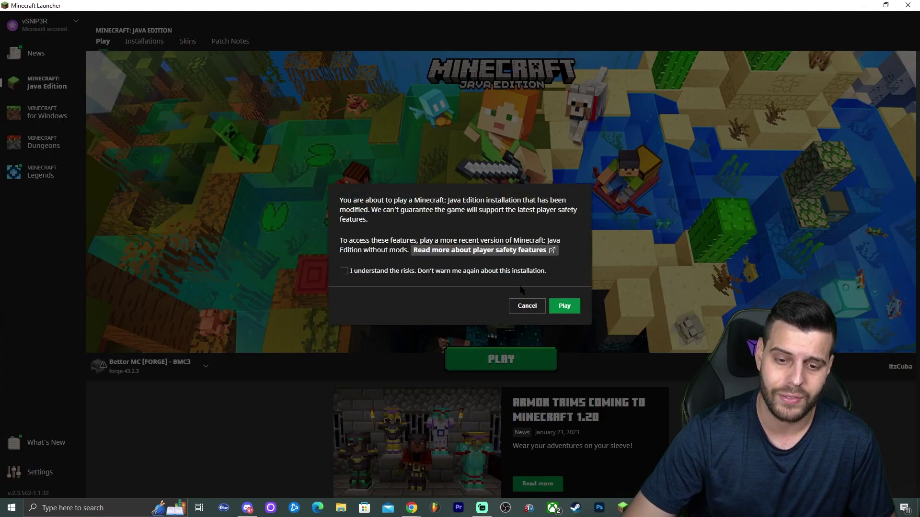
{"action": "left_click", "coordinate": [363, 271]}
{"action": "left_click", "coordinate": [567, 306]}
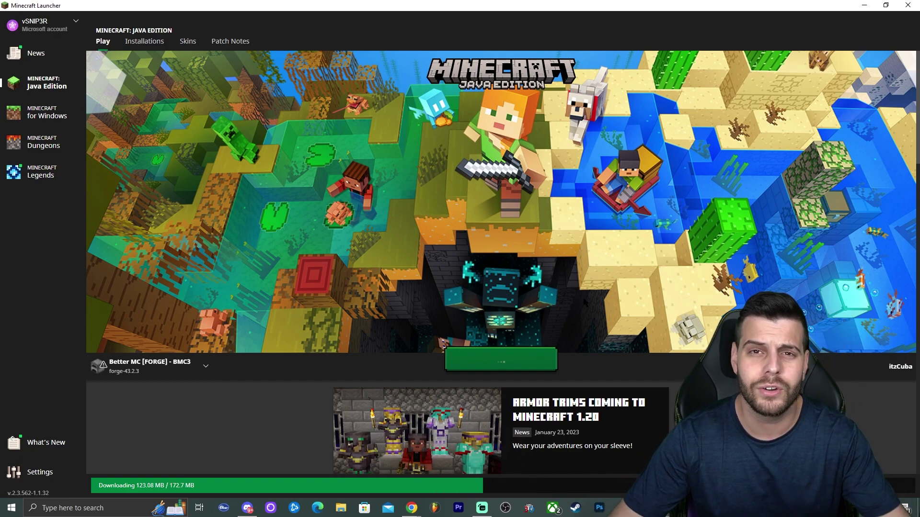
- Filter Add or remove programs by 'java' to confirm Java SE Development Kit 17.0.6, then close Settings
{"action": "left_click", "coordinate": [101, 509]}
{"action": "type", "text": "add"}
{"action": "left_click", "coordinate": [114, 246]}
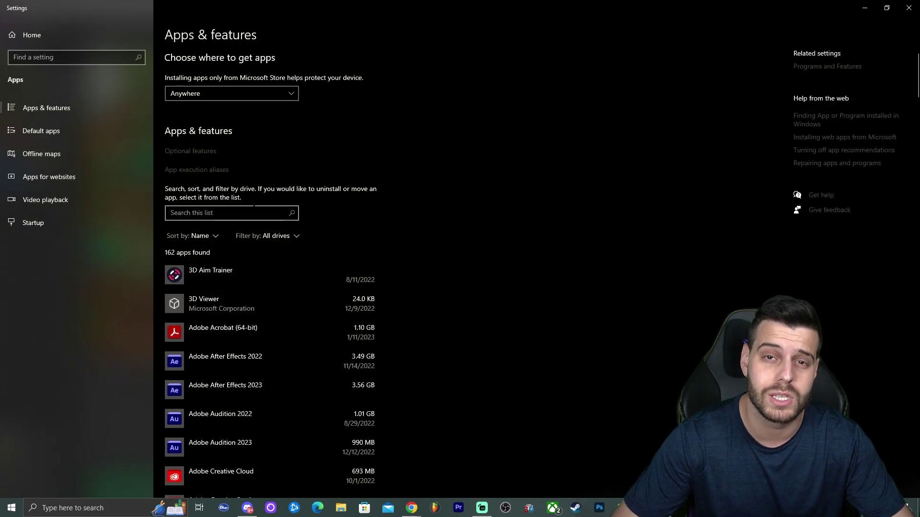
{"action": "left_click", "coordinate": [204, 214]}
{"action": "type", "text": "java"}
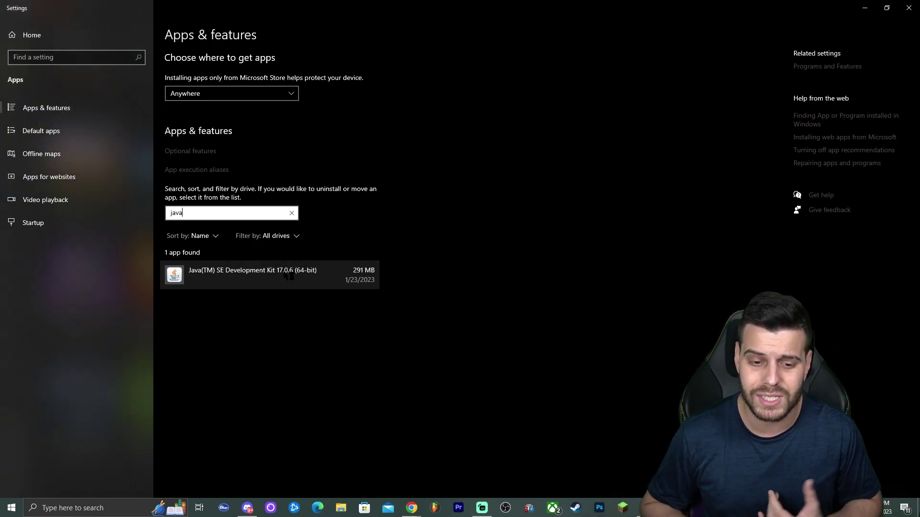
{"action": "left_click", "coordinate": [909, 8]}
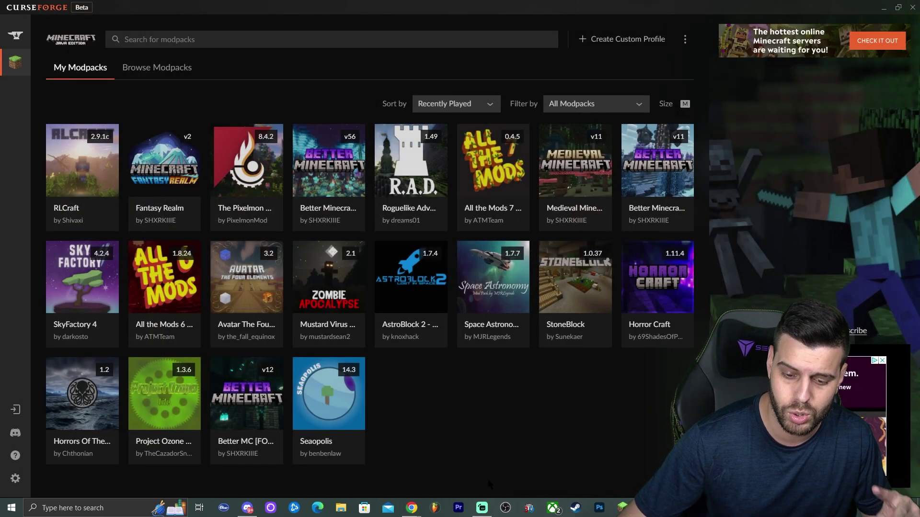
{"action": "mouse_move", "coordinate": [412, 508]}
{"action": "left_click", "coordinate": [498, 462]}
{"action": "scroll", "coordinate": [810, 225], "scroll_direction": "up", "scroll_amount": 9}
{"action": "scroll", "coordinate": [805, 210], "scroll_direction": "down", "scroll_amount": 3}
{"action": "scroll", "coordinate": [798, 207], "scroll_direction": "down", "scroll_amount": 15}
{"action": "left_click", "coordinate": [659, 66]}
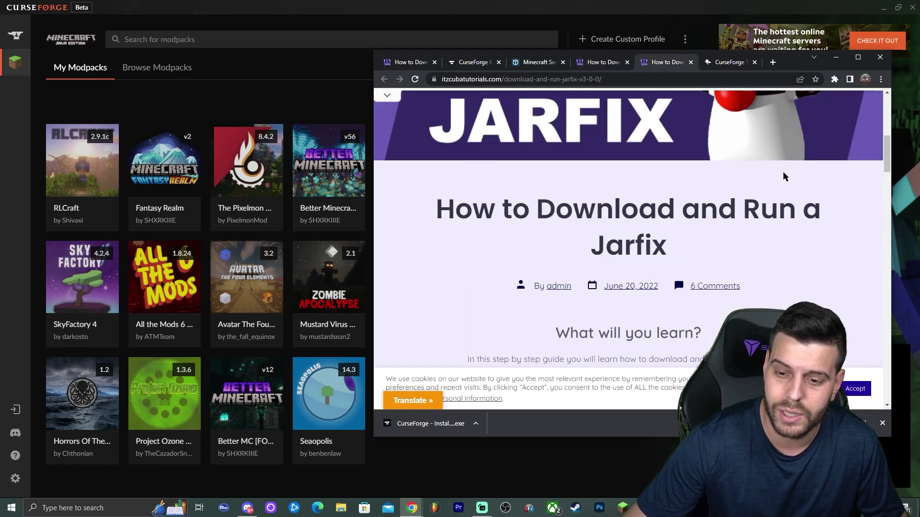
{"action": "scroll", "coordinate": [801, 208], "scroll_direction": "down", "scroll_amount": 12}
{"action": "scroll", "coordinate": [803, 202], "scroll_direction": "up", "scroll_amount": 10}
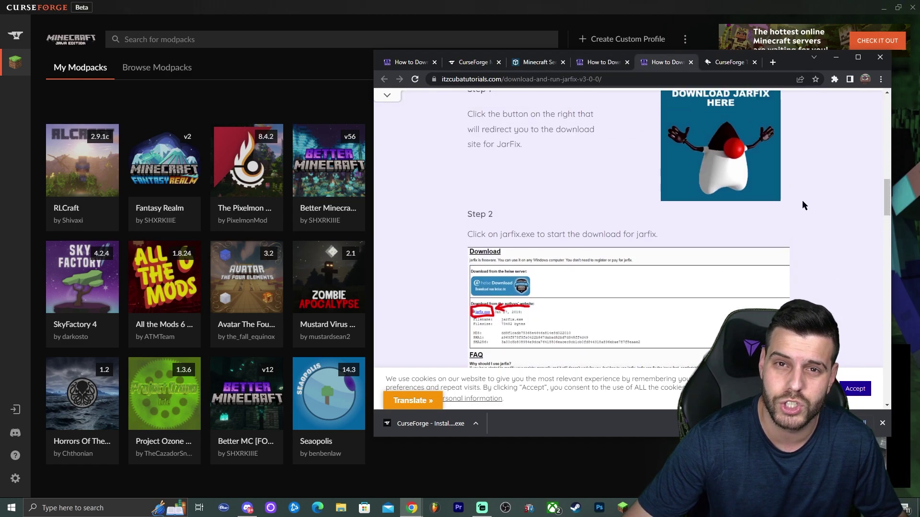
{"action": "left_click", "coordinate": [604, 62]}
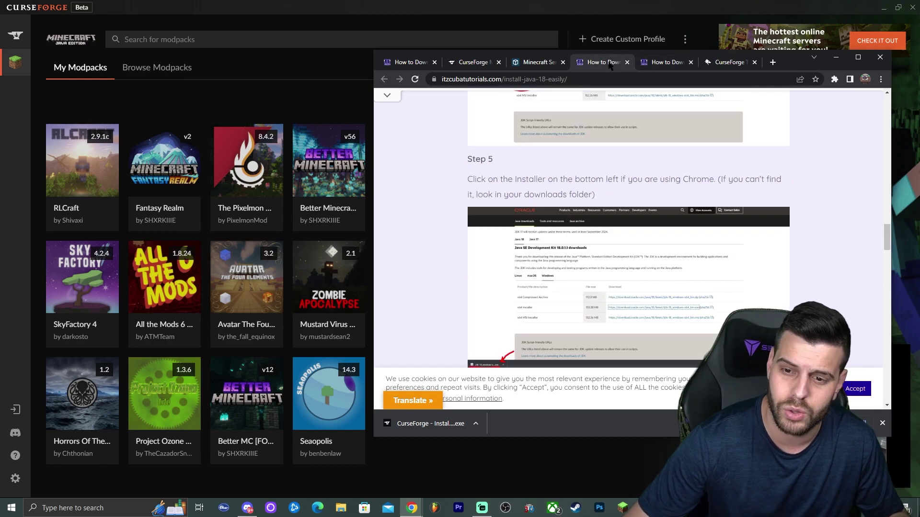
{"action": "scroll", "coordinate": [715, 162], "scroll_direction": "down", "scroll_amount": 2}
{"action": "scroll", "coordinate": [815, 111], "scroll_direction": "up", "scroll_amount": 1}
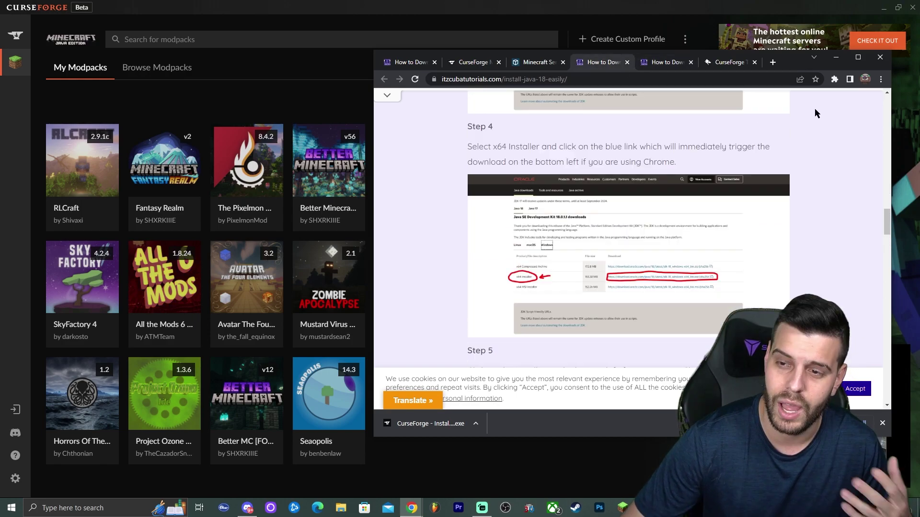
{"action": "left_click", "coordinate": [836, 57]}
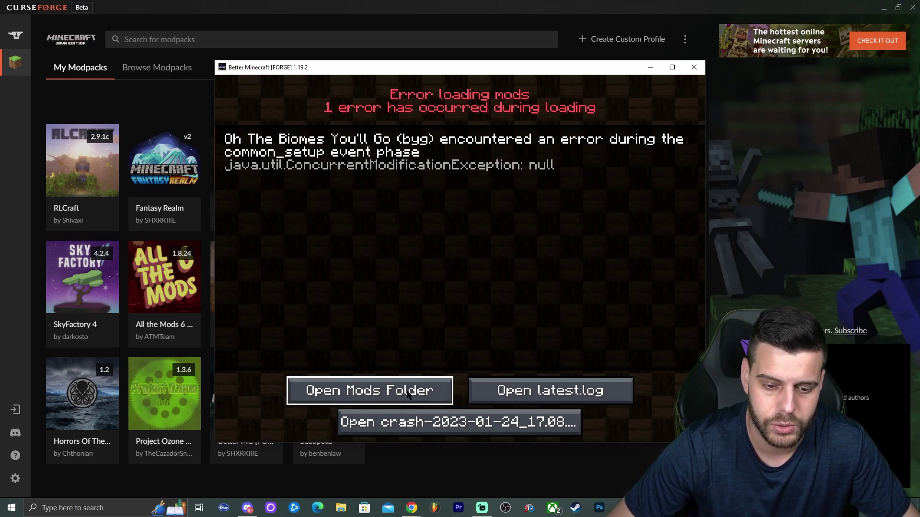
- Delete the Oh_The_Biomes_You'll_Go jar from the mods folder and refresh, leaving 217 items
{"action": "left_click", "coordinate": [382, 389]}
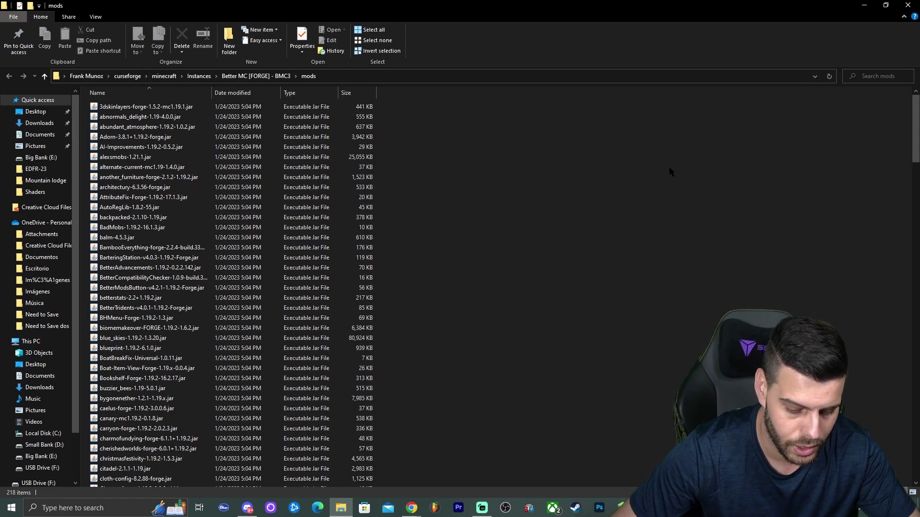
{"action": "type", "text": "oculus"}
{"action": "left_click", "coordinate": [138, 115]}
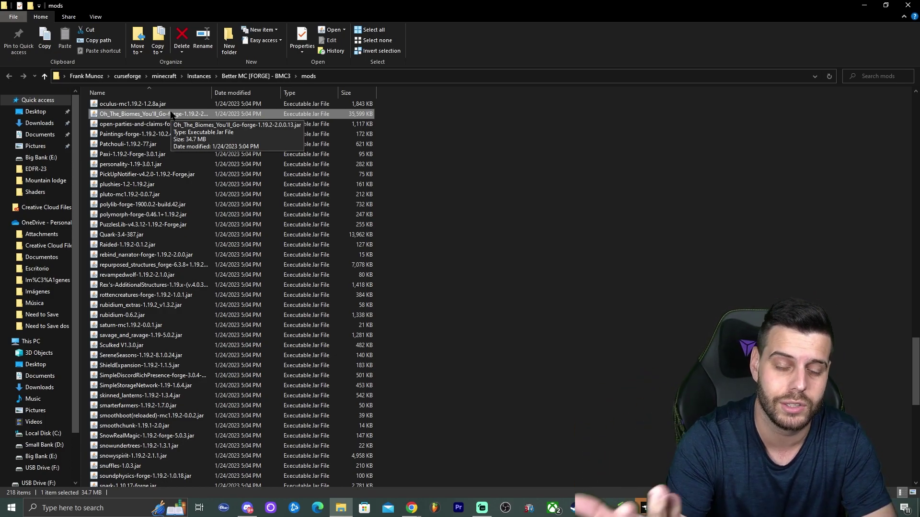
{"action": "key", "text": "Delete"}
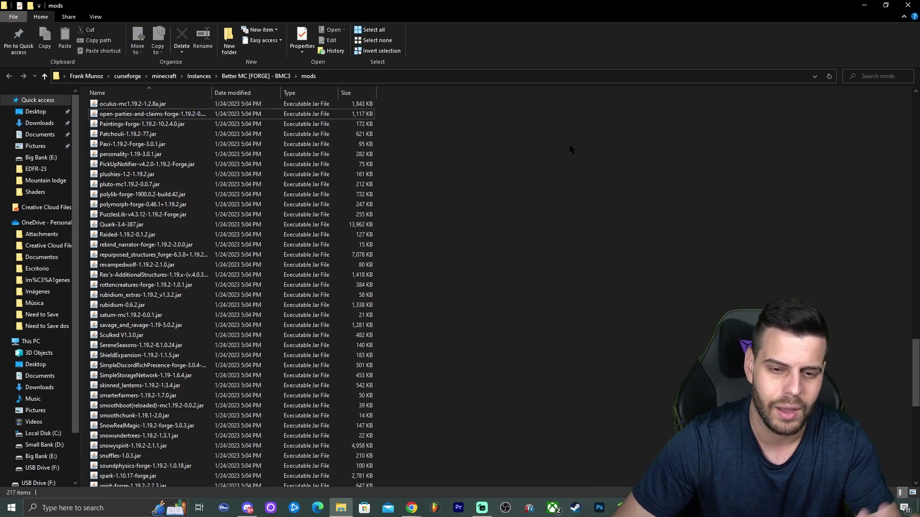
{"action": "right_click", "coordinate": [570, 145]}
{"action": "left_click", "coordinate": [595, 185]}
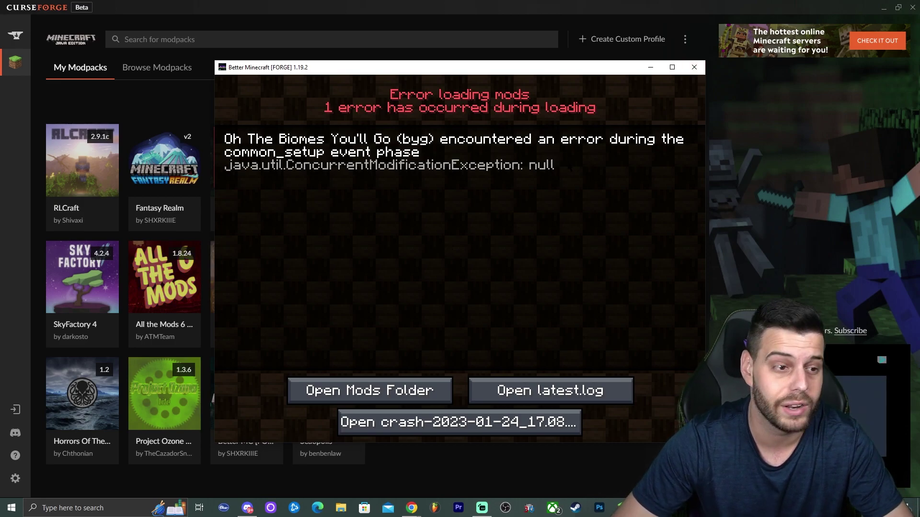
- Dismiss the mod error, relaunch Better MC full screen, and create the new world 'Like'
{"action": "key", "text": "alt+F4"}
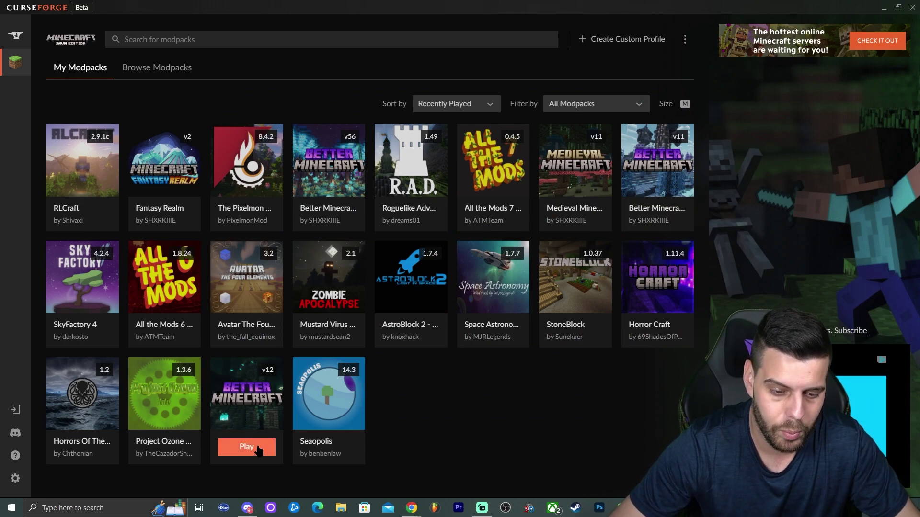
{"action": "left_click", "coordinate": [246, 447]}
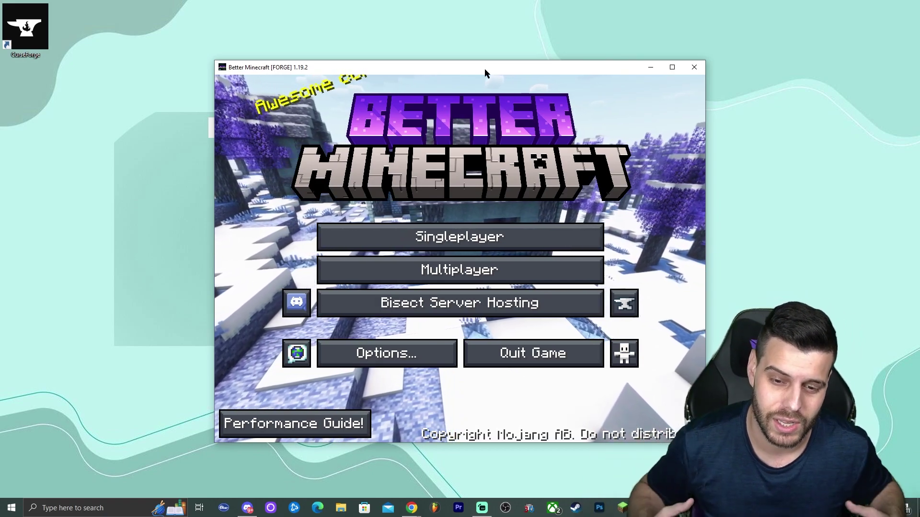
{"action": "left_click", "coordinate": [671, 67]}
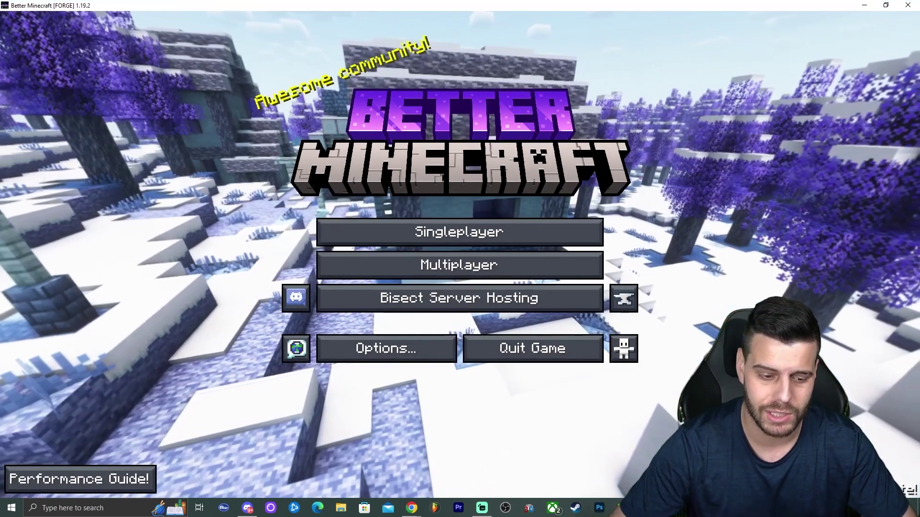
{"action": "left_click", "coordinate": [449, 235]}
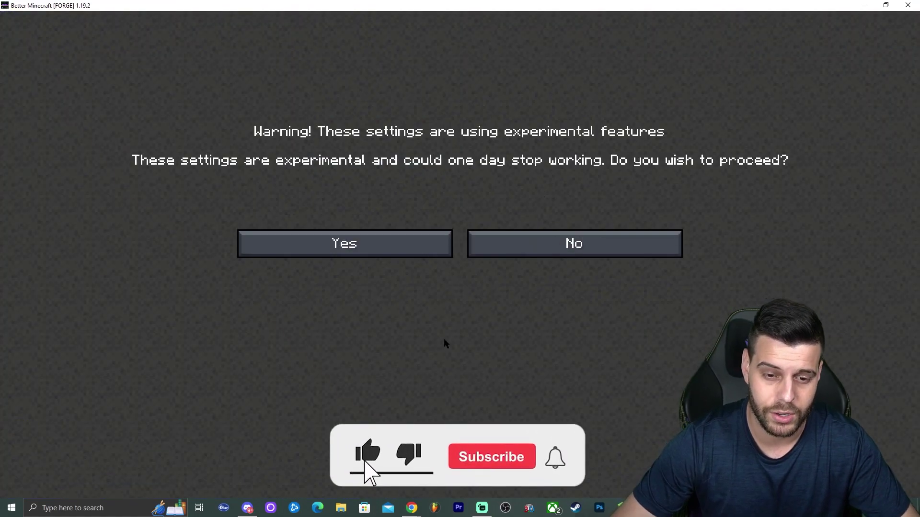
{"action": "left_click", "coordinate": [387, 239]}
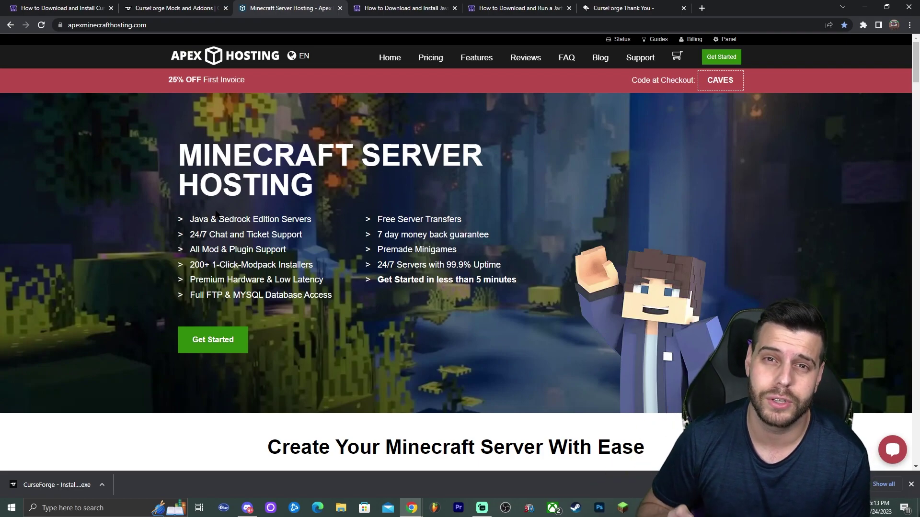
- Highlight '24/7' in the Apex Hosting server feature list
{"action": "left_click_drag", "start_coordinate": [190, 234], "coordinate": [207, 234]}
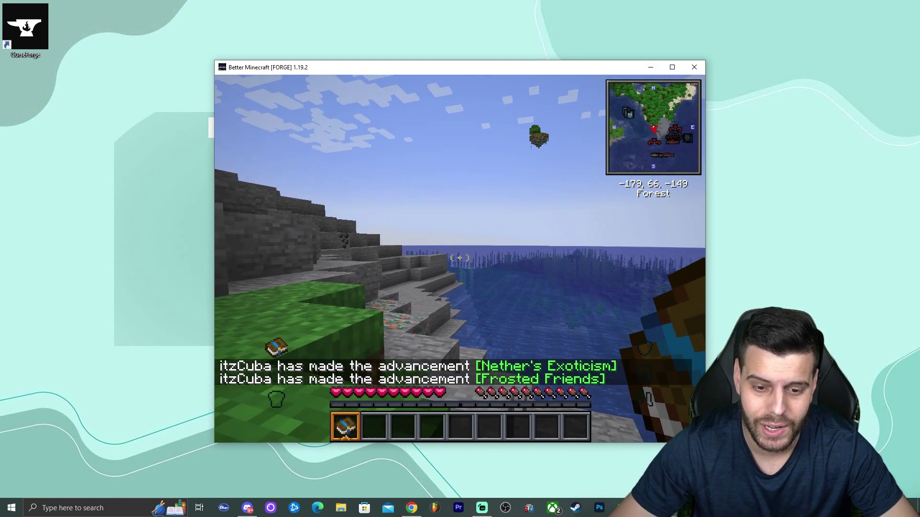
- Walk up onto the stony shore and switch to third-person view
{"action": "key", "text": "w"}
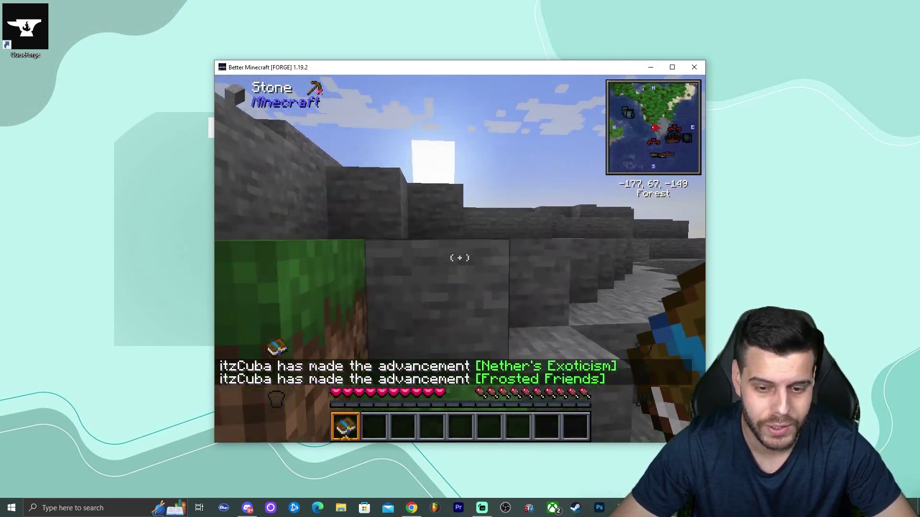
{"action": "key", "text": "w"}
{"action": "key", "text": "space"}
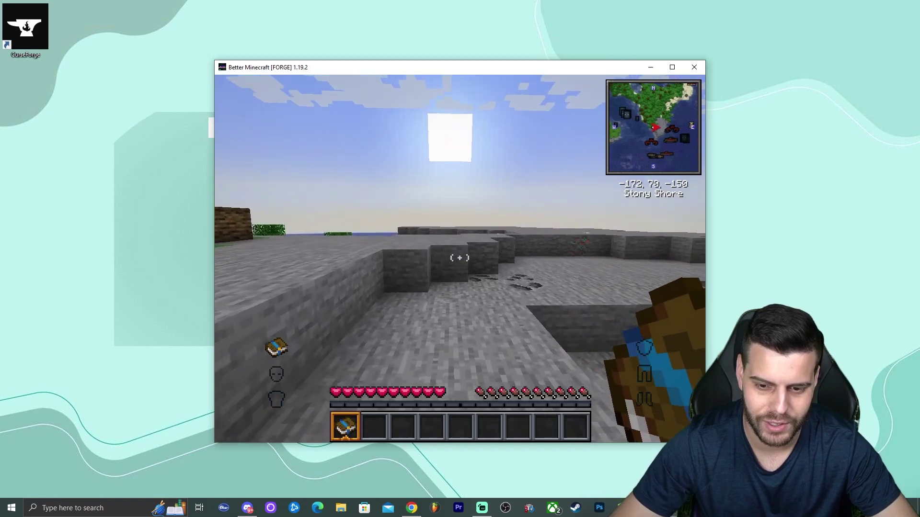
{"action": "key", "text": "w"}
{"action": "key", "text": "F5"}
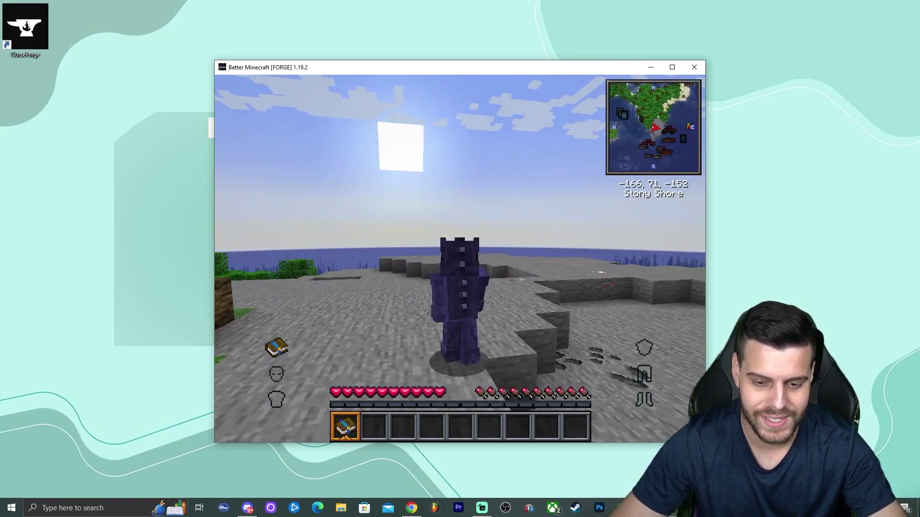
- Maximize the game window, fly over the stony shore, land, and bring up the quest book
{"action": "key", "text": "Escape"}
{"action": "left_click", "coordinate": [672, 67]}
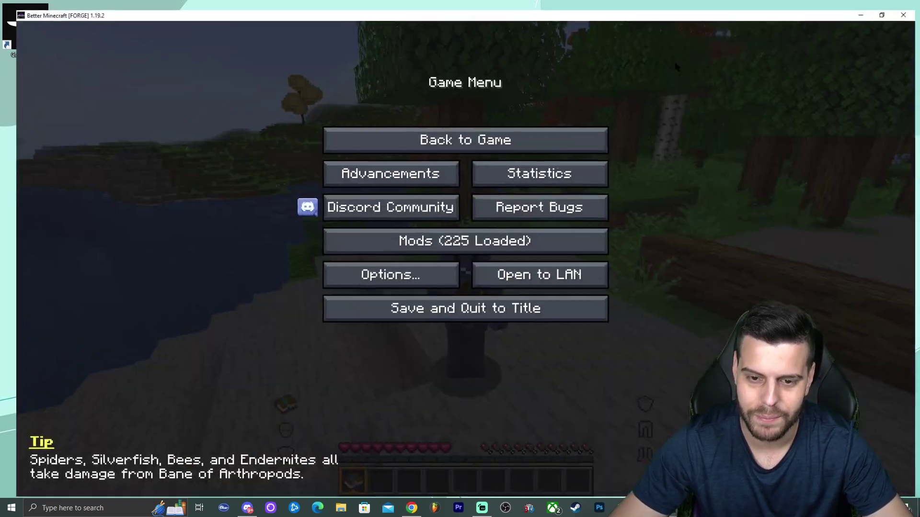
{"action": "key", "text": "Escape"}
{"action": "key", "text": "w"}
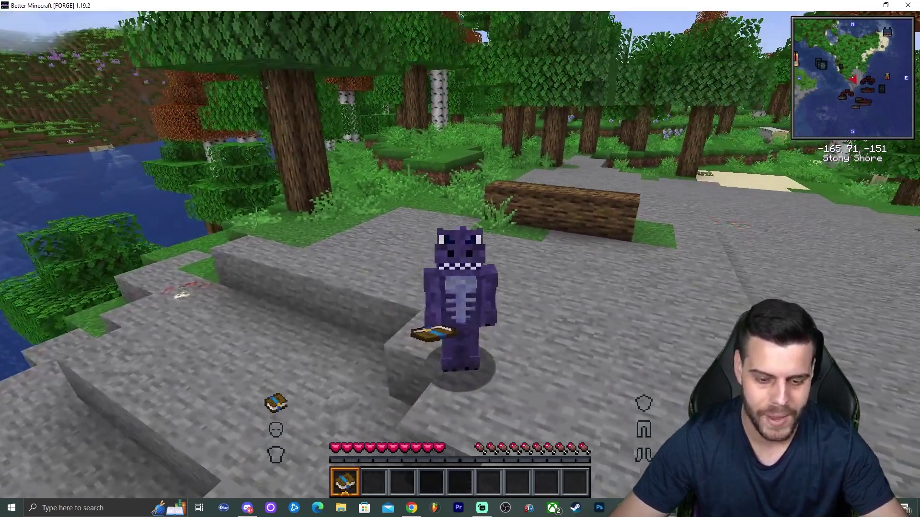
{"action": "key", "text": "F5"}
{"action": "key", "text": "space"}
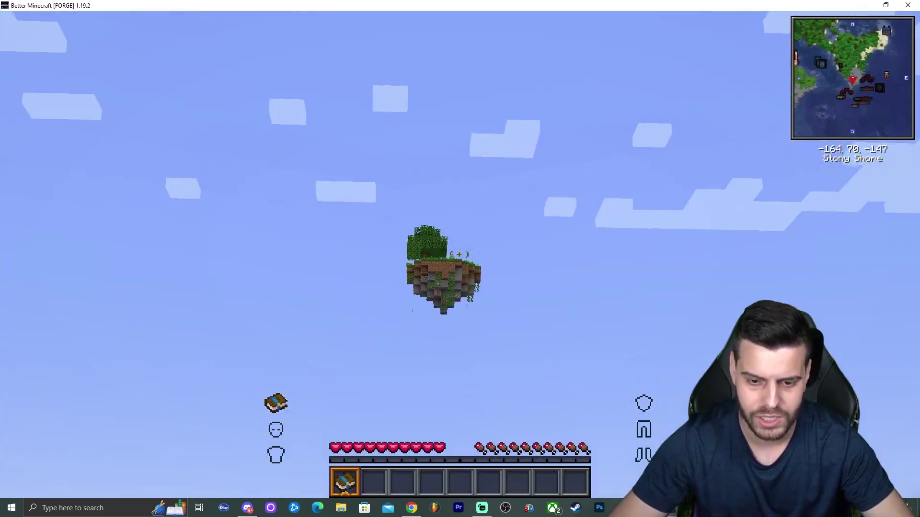
{"action": "key", "text": "w"}
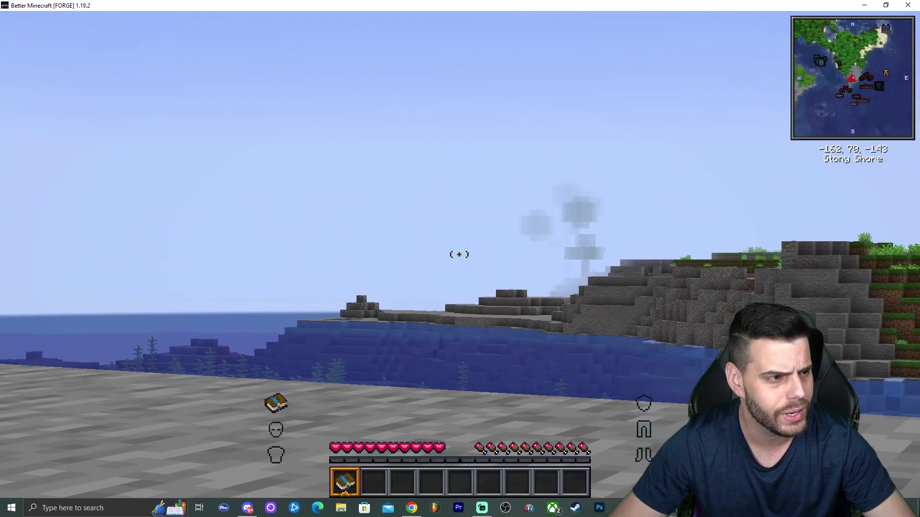
{"action": "key", "text": "shift"}
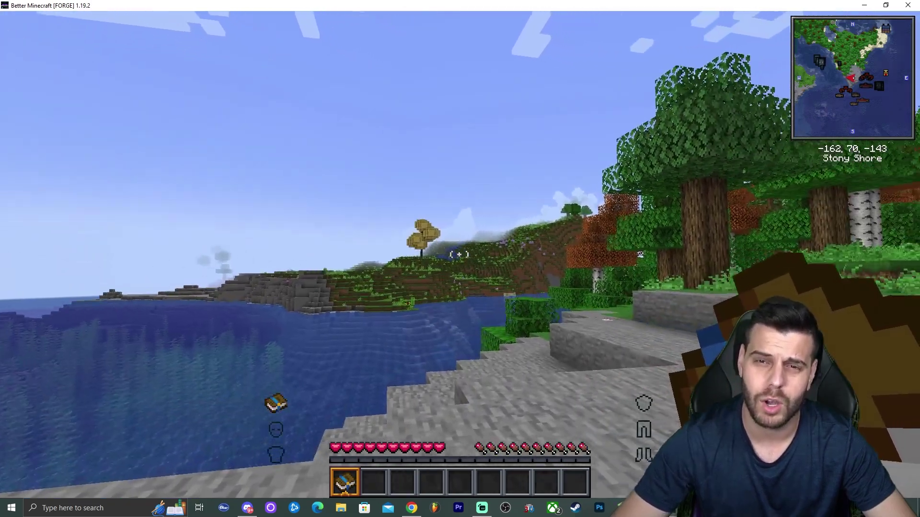
{"action": "right_click", "coordinate": [460, 259]}
- Confirm Shaders: Enabled under Video Settings > Shader Packs, then resume play
{"action": "key", "text": "Escape"}
{"action": "key", "text": "Escape"}
{"action": "left_click", "coordinate": [405, 271]}
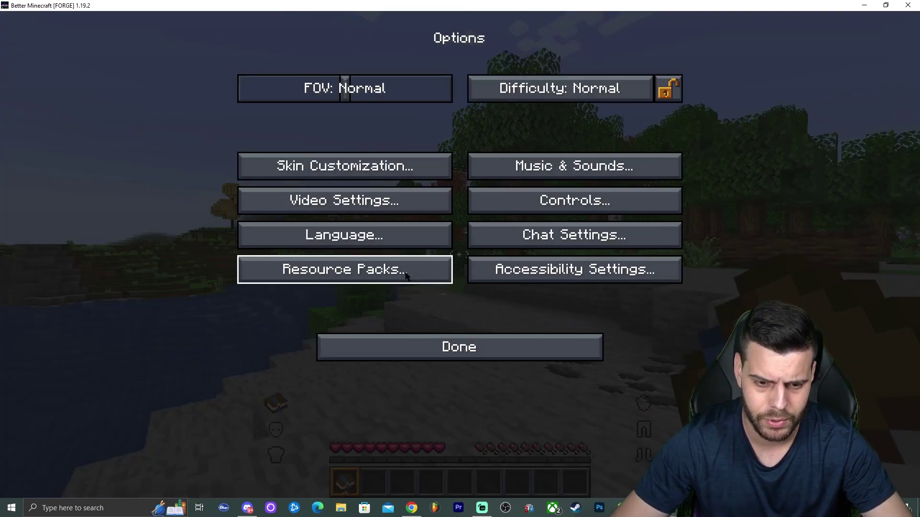
{"action": "left_click", "coordinate": [417, 201]}
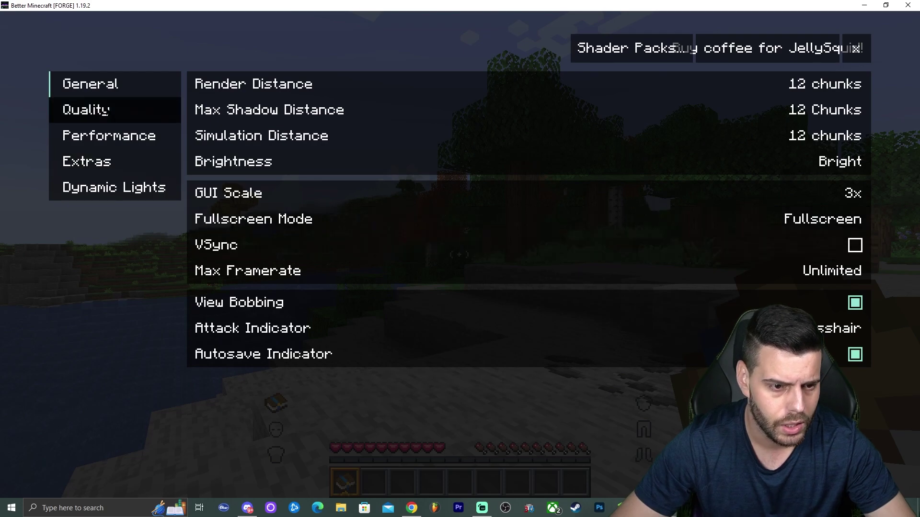
{"action": "left_click", "coordinate": [602, 54]}
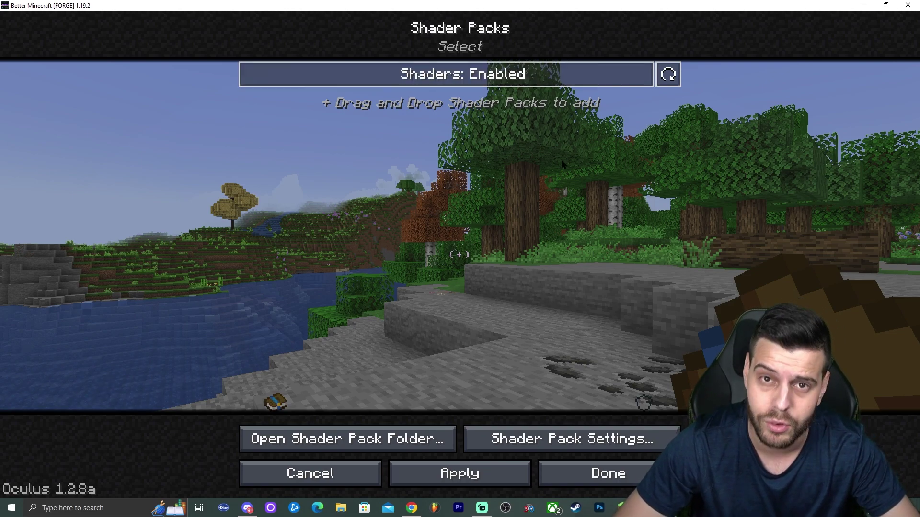
{"action": "left_click", "coordinate": [608, 473]}
{"action": "key", "text": "Escape"}
{"action": "key", "text": "Escape"}
- Walk across the stony shore and view the purple dragon-skinned player from the front
{"action": "key", "text": "w"}
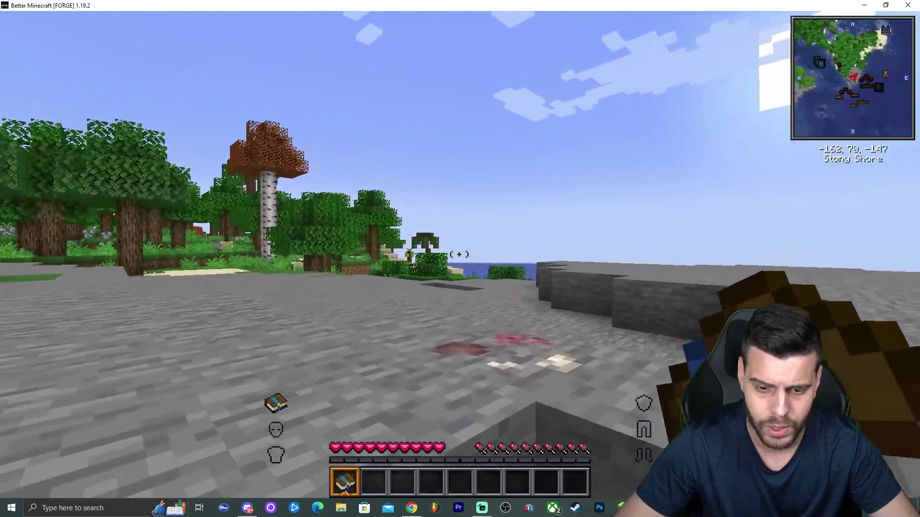
{"action": "key", "text": "w"}
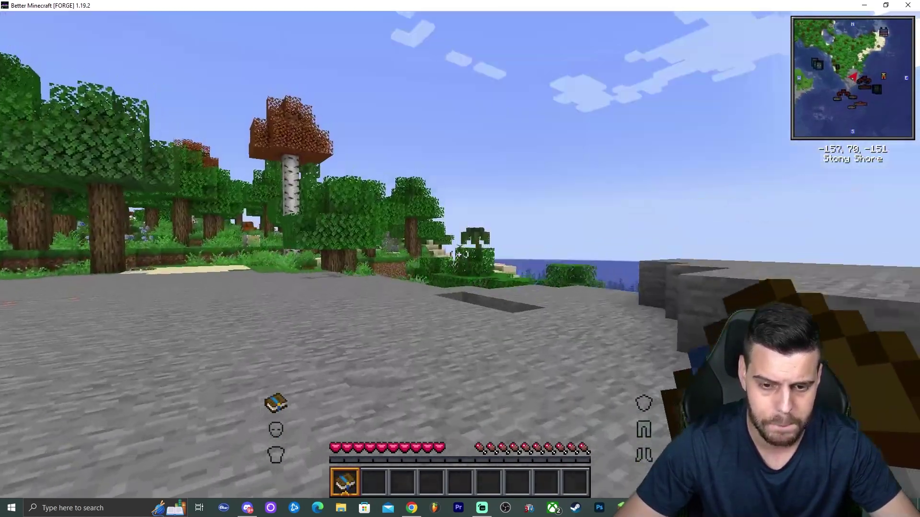
{"action": "key", "text": "F5"}
{"action": "key", "text": "F5"}
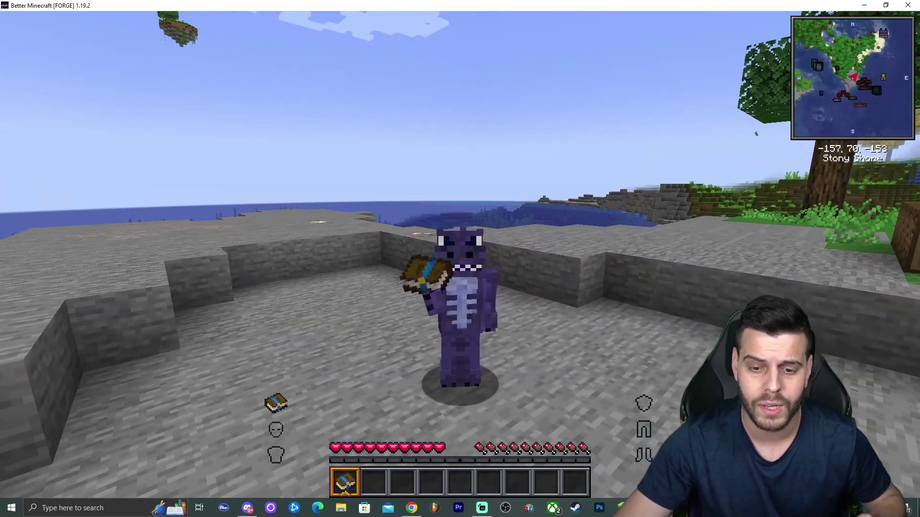